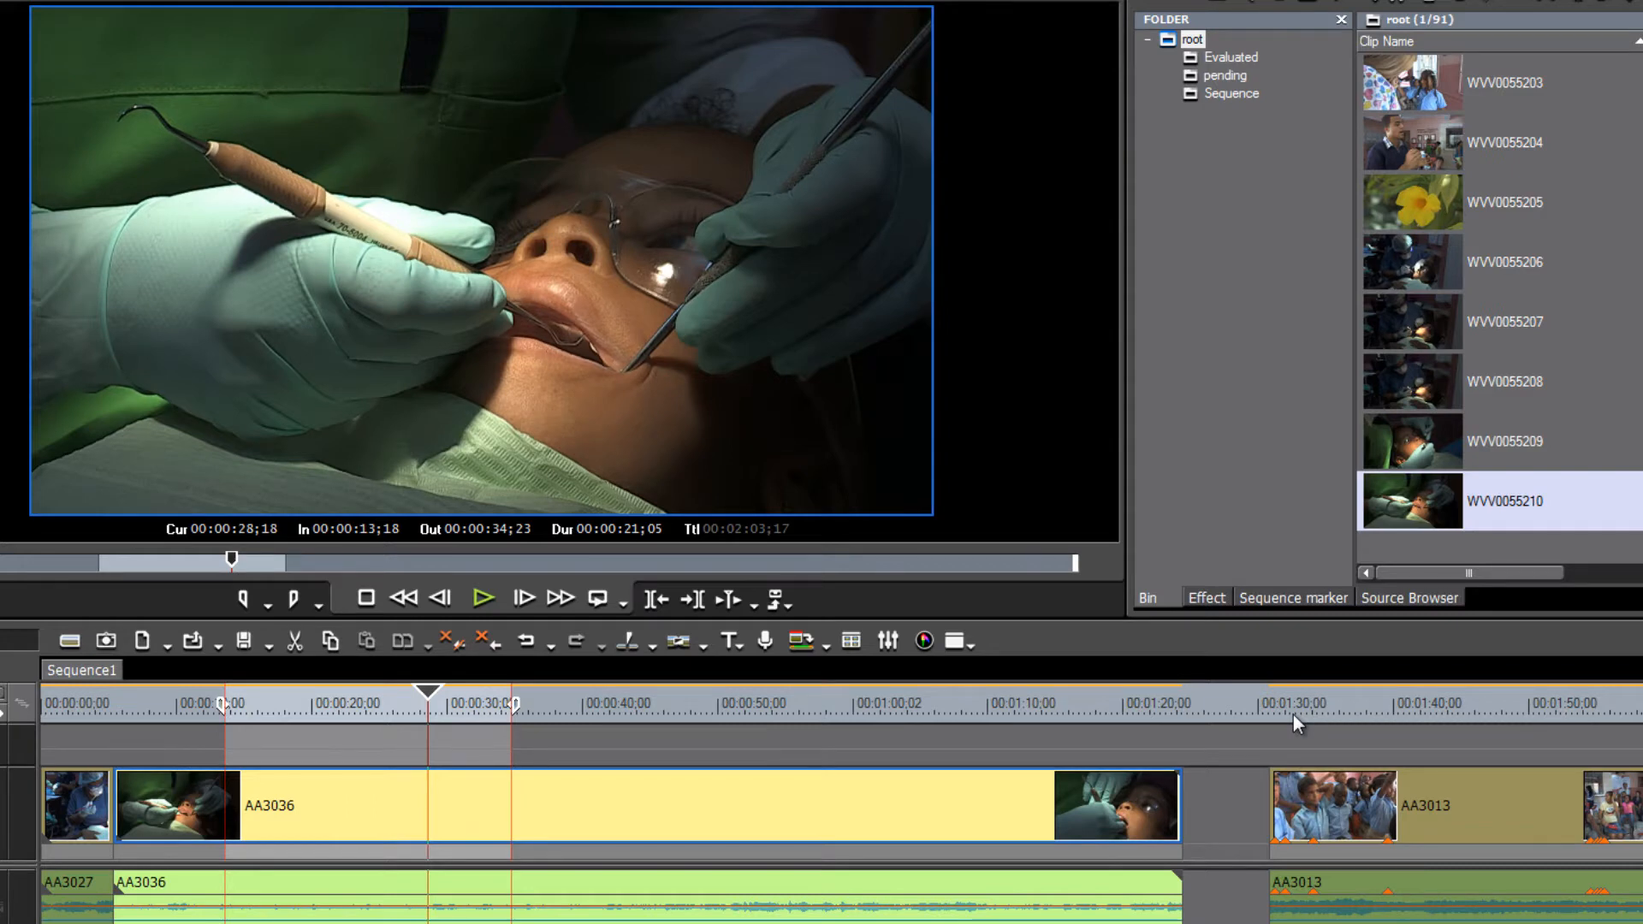
# - Scrub the clip to set the Out point at 00:00:38;08, then bring up Print to File
pyautogui.moveTo(430, 698)
pyautogui.mouseDown()
pyautogui.moveTo(219, 714)
pyautogui.moveTo(591, 746)
pyautogui.moveTo(551, 748)
pyautogui.moveTo(560, 712)
pyautogui.mouseUp()
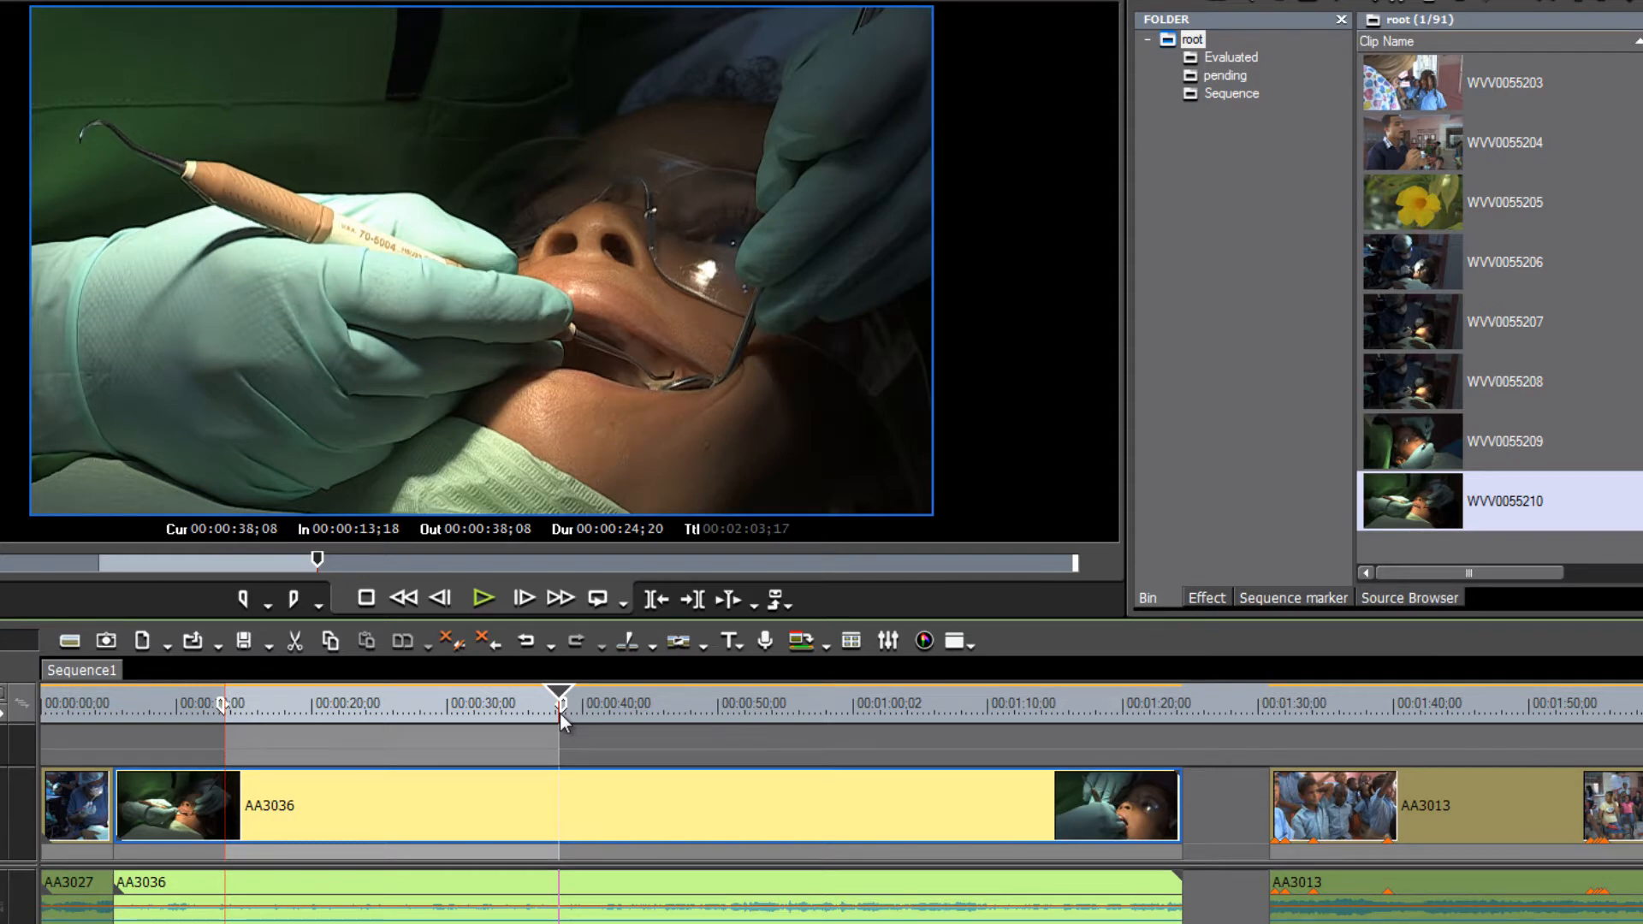
pyautogui.moveTo(560, 713); pyautogui.dragTo(370, 794)
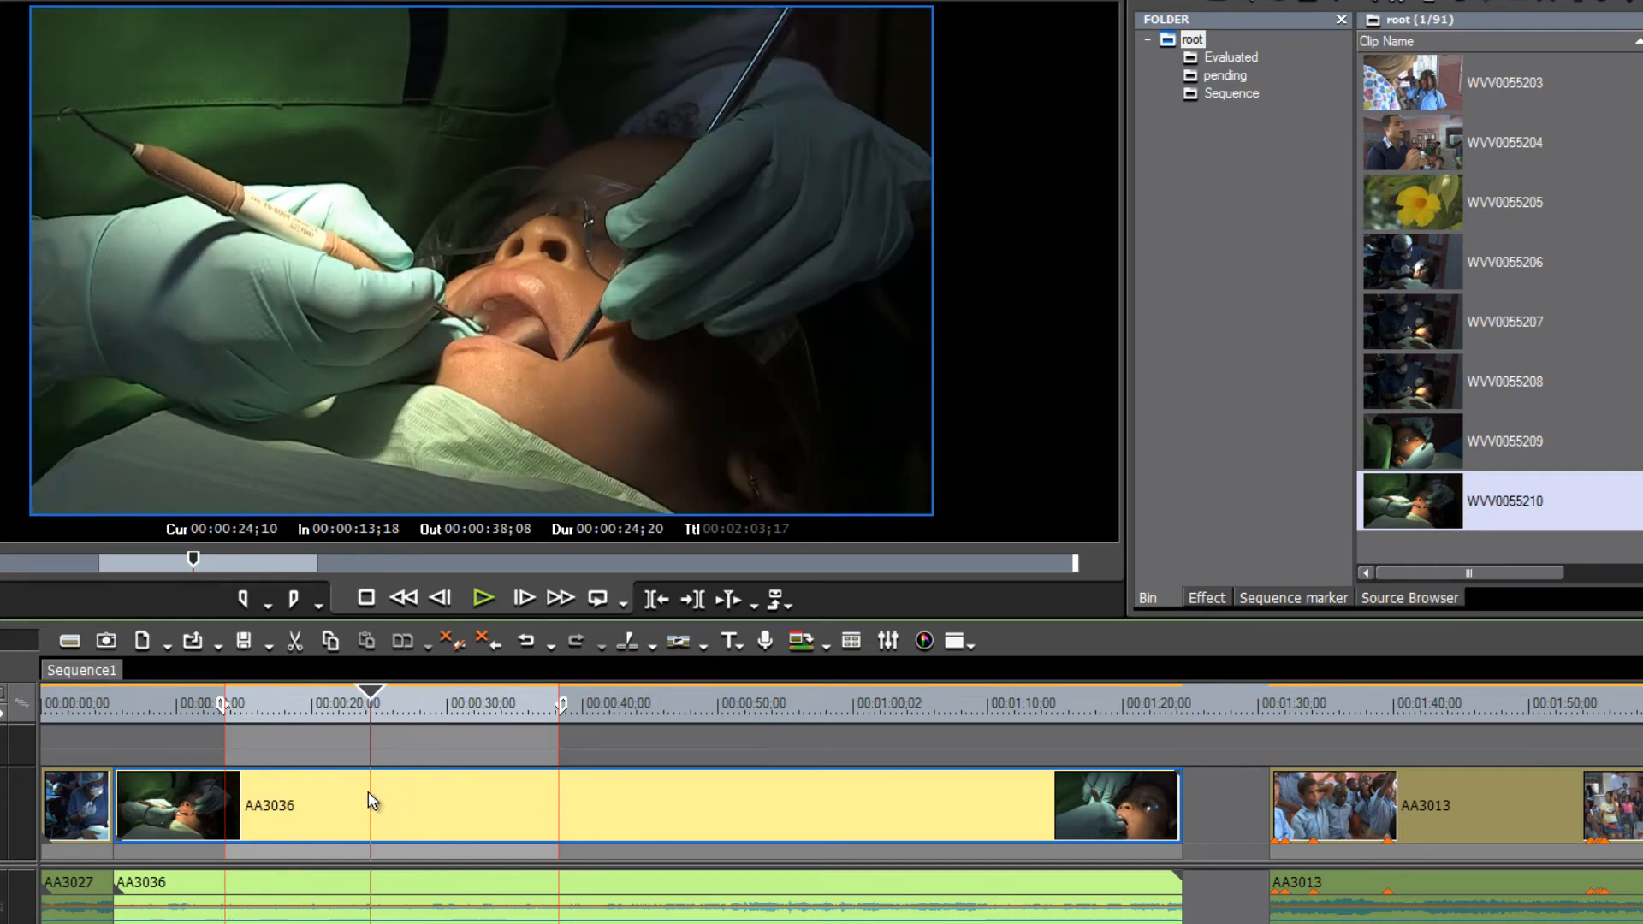
pyautogui.press('F11')
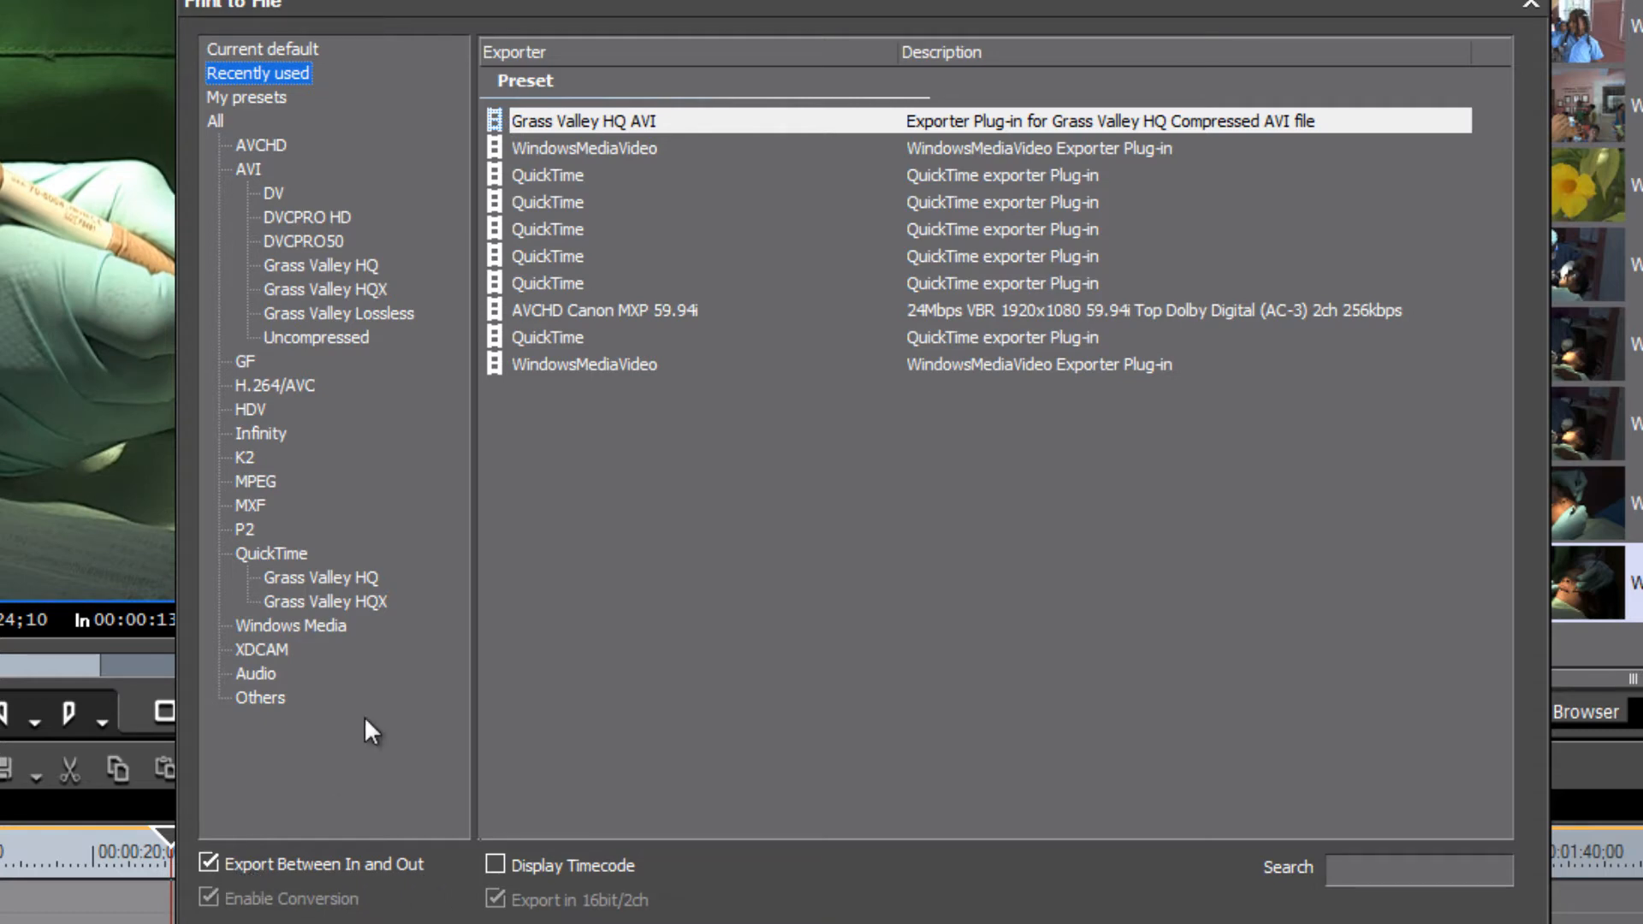
# - Compare the AVI Grass Valley HQ, HQX and Lossless preset lists, then move the dialog aside
pyautogui.click(299, 265)
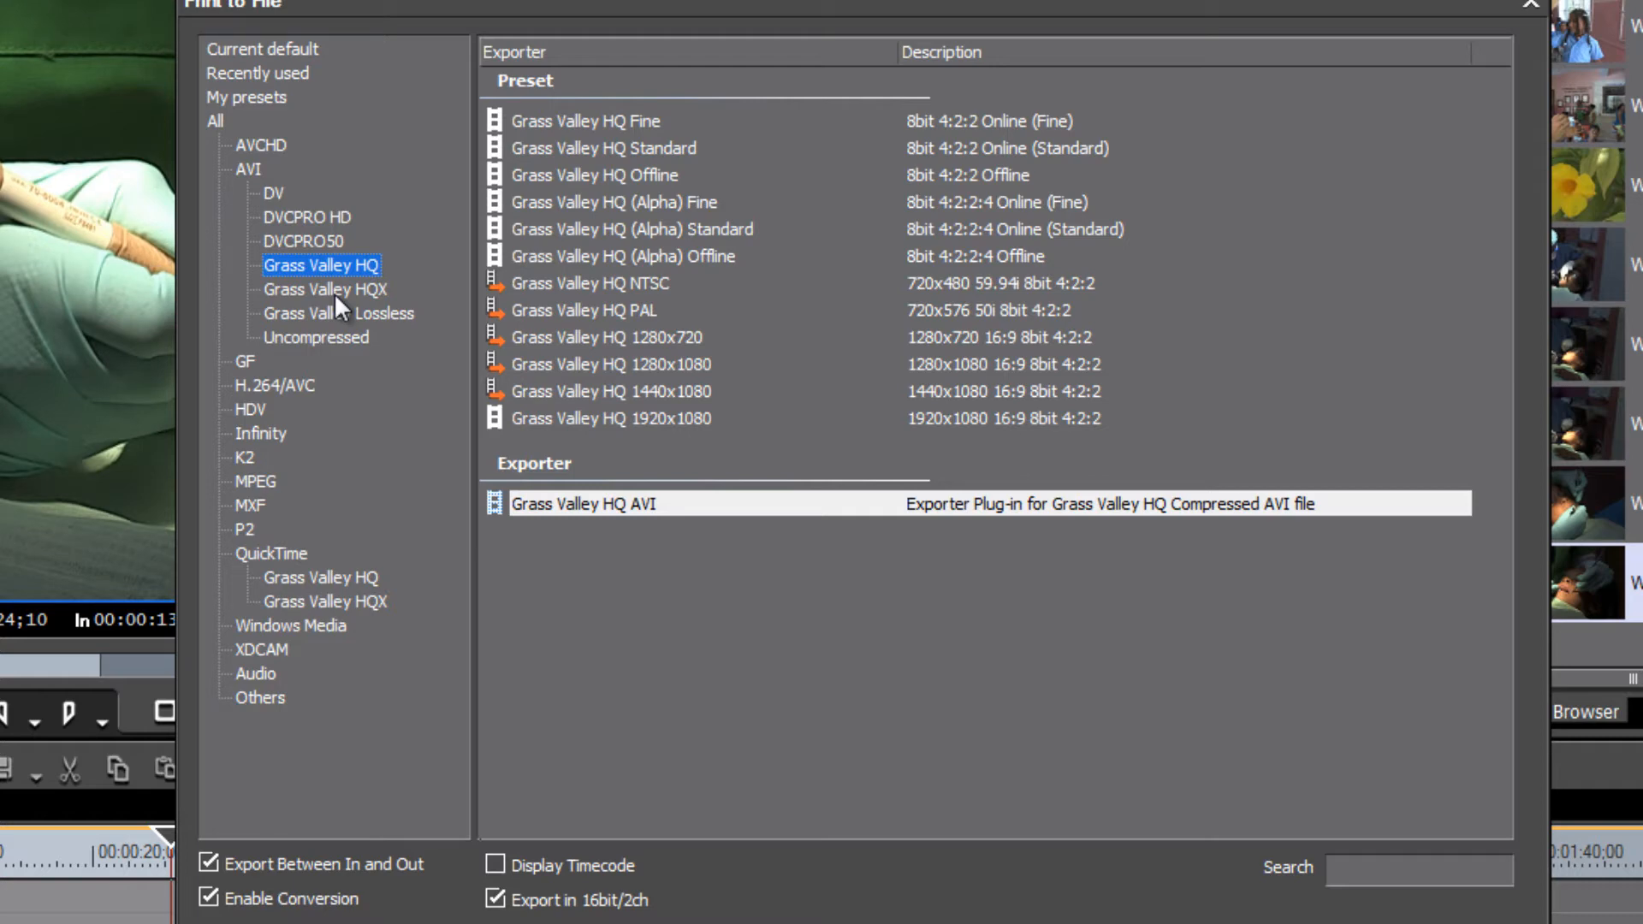
pyautogui.click(313, 291)
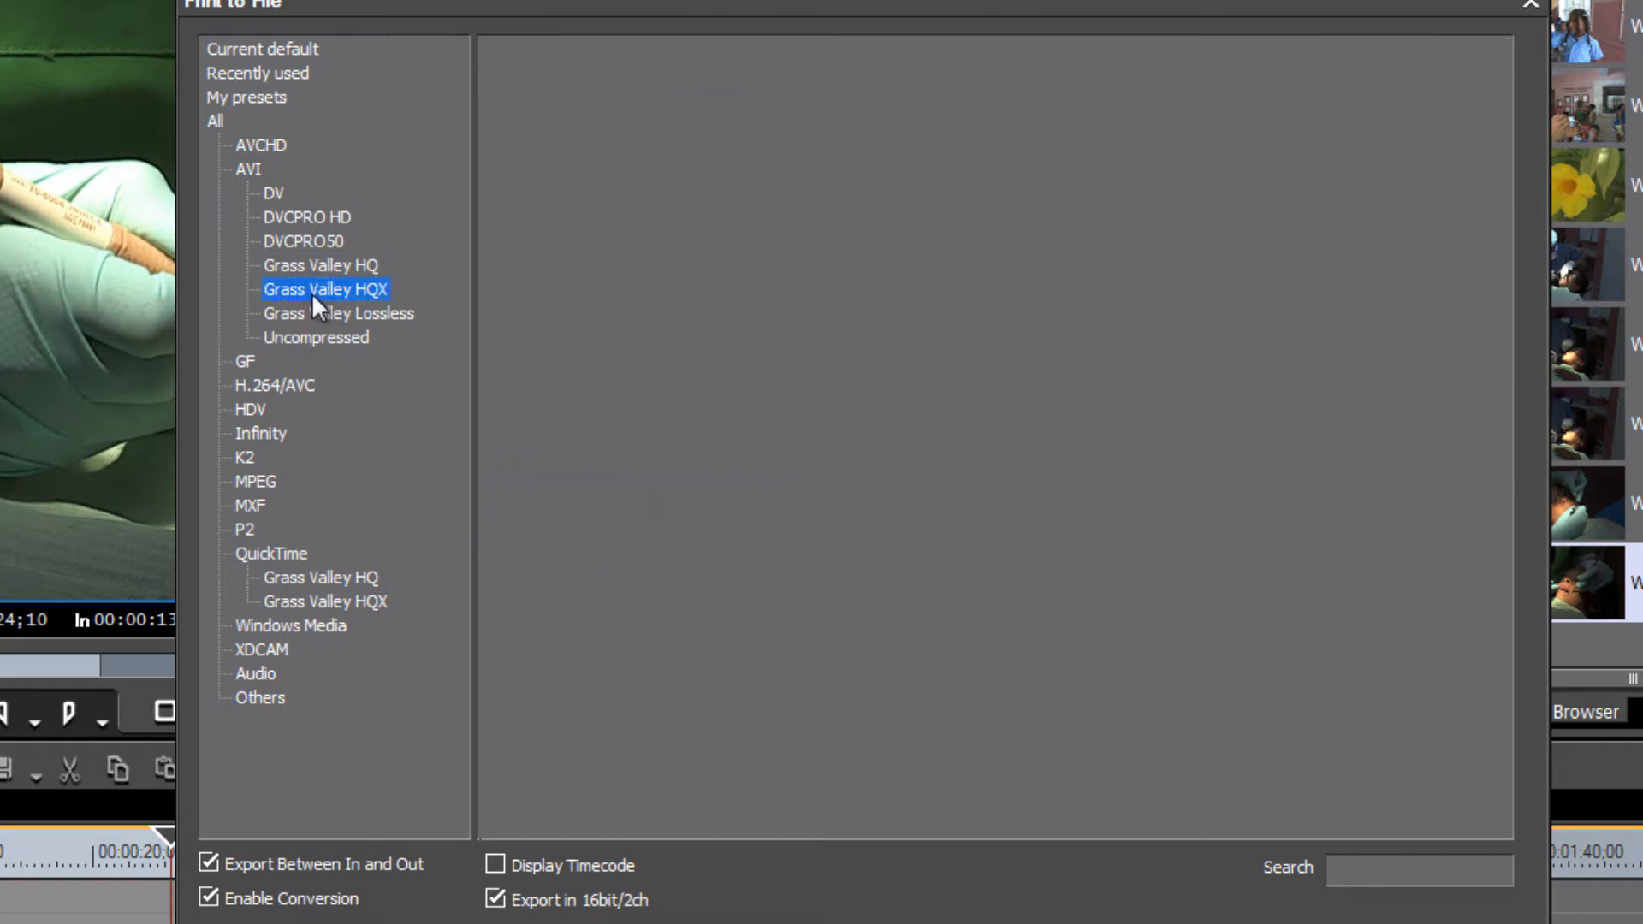
pyautogui.click(385, 315)
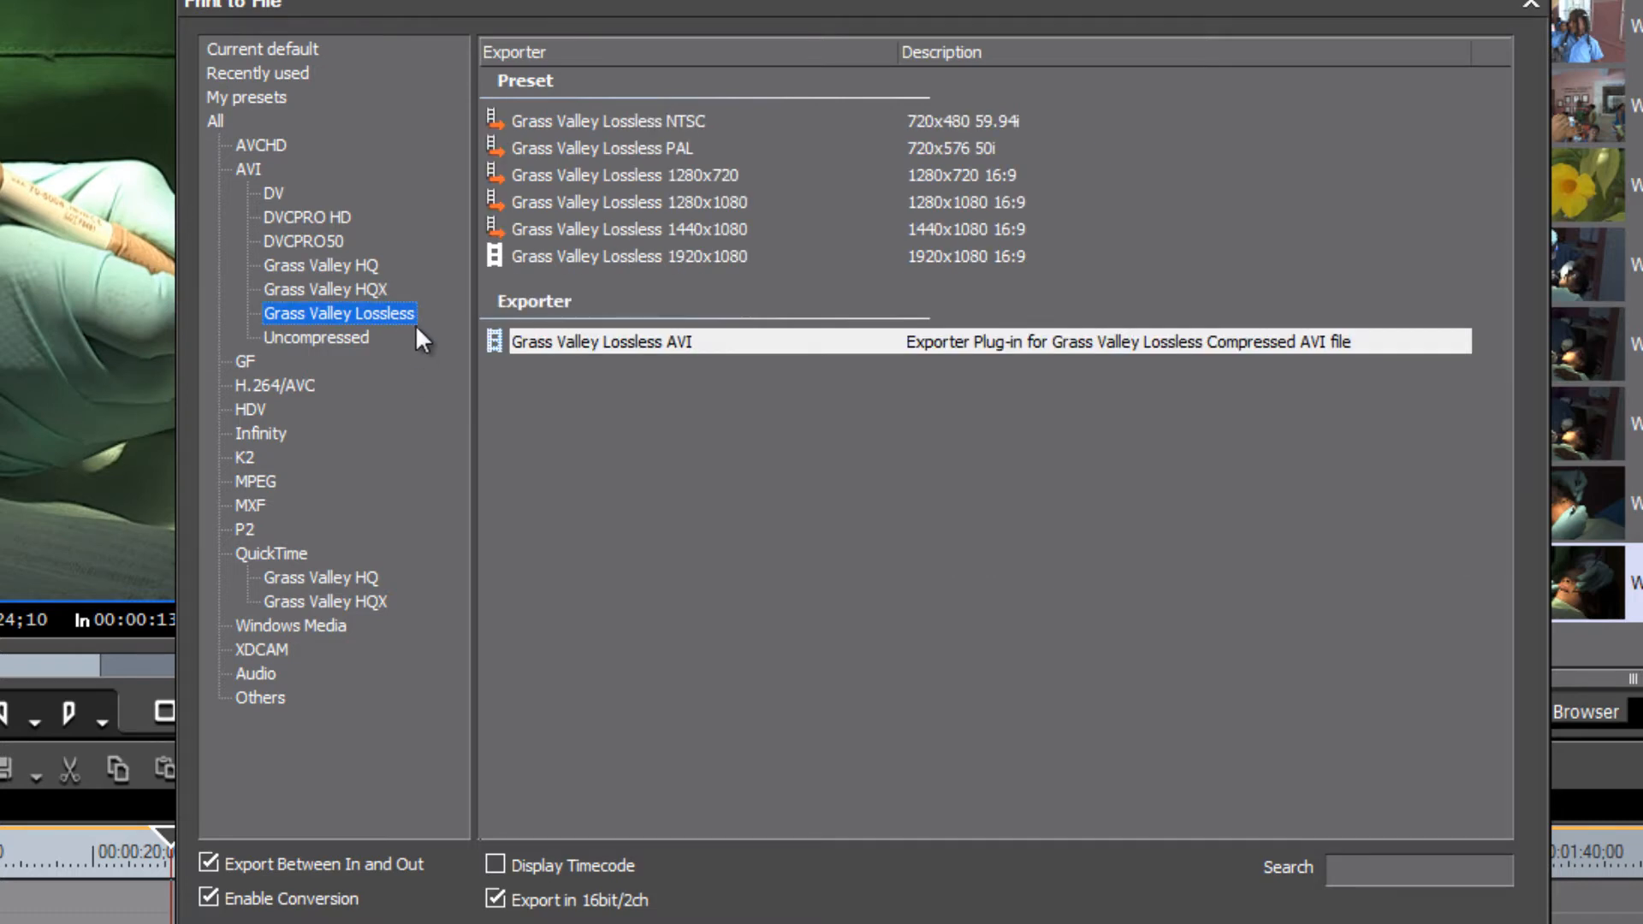
pyautogui.moveTo(702, 2); pyautogui.dragTo(1466, 126)
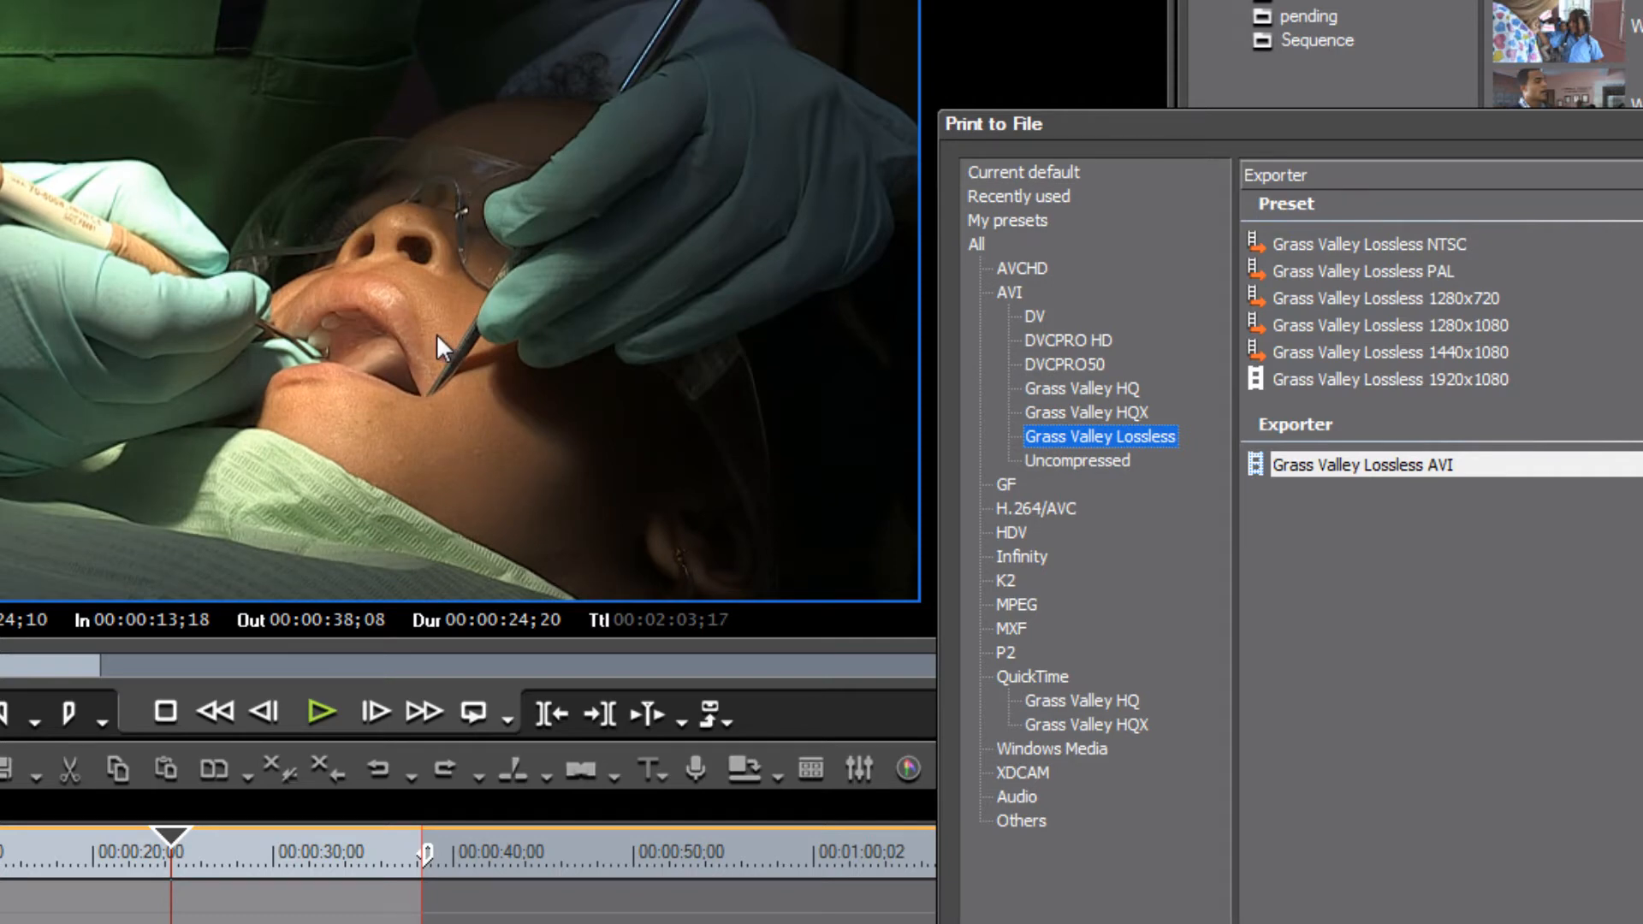
# - Return to the Grass Valley HQ presets and export with the Grass Valley HQ AVI exporter
pyautogui.click(1116, 390)
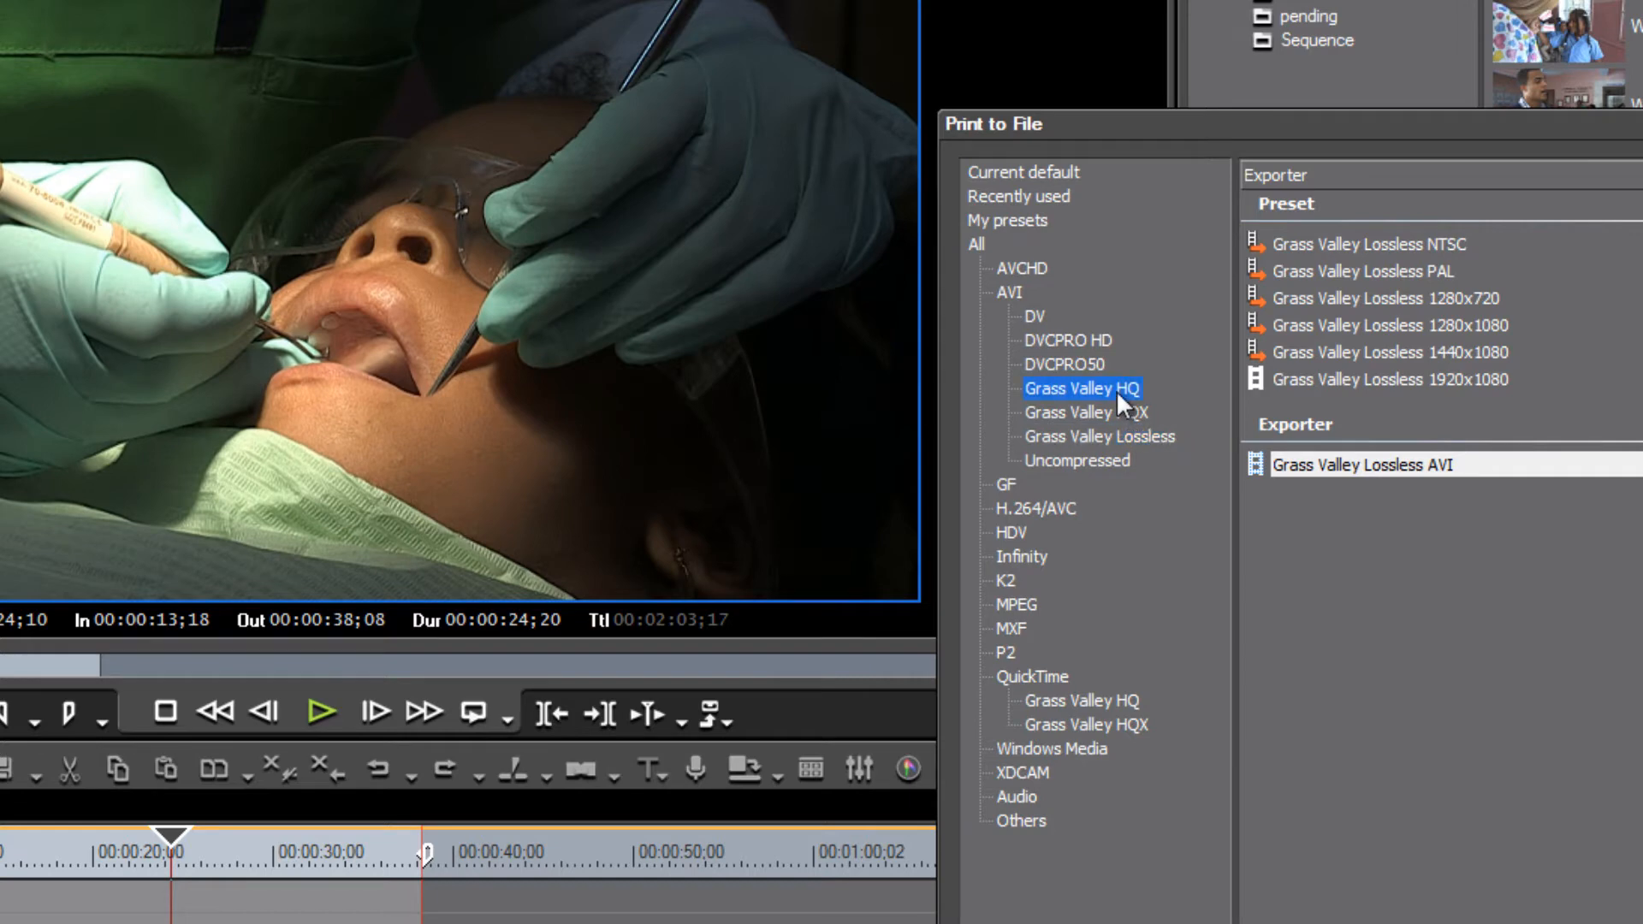
pyautogui.moveTo(1530, 132); pyautogui.dragTo(989, 3)
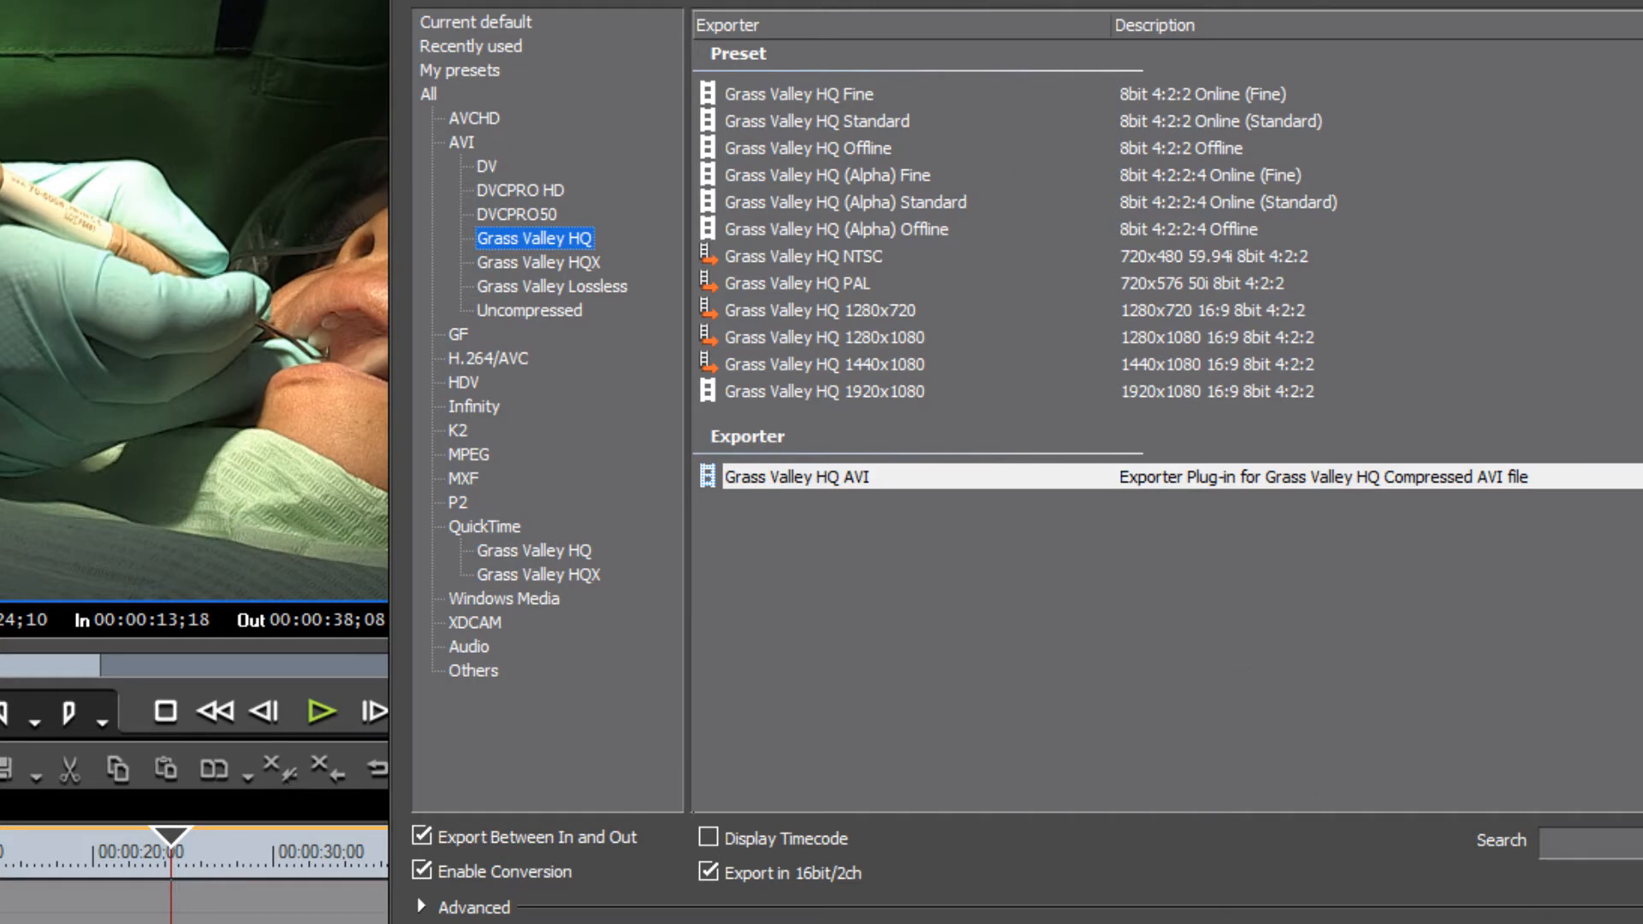
pyautogui.click(1284, 923)
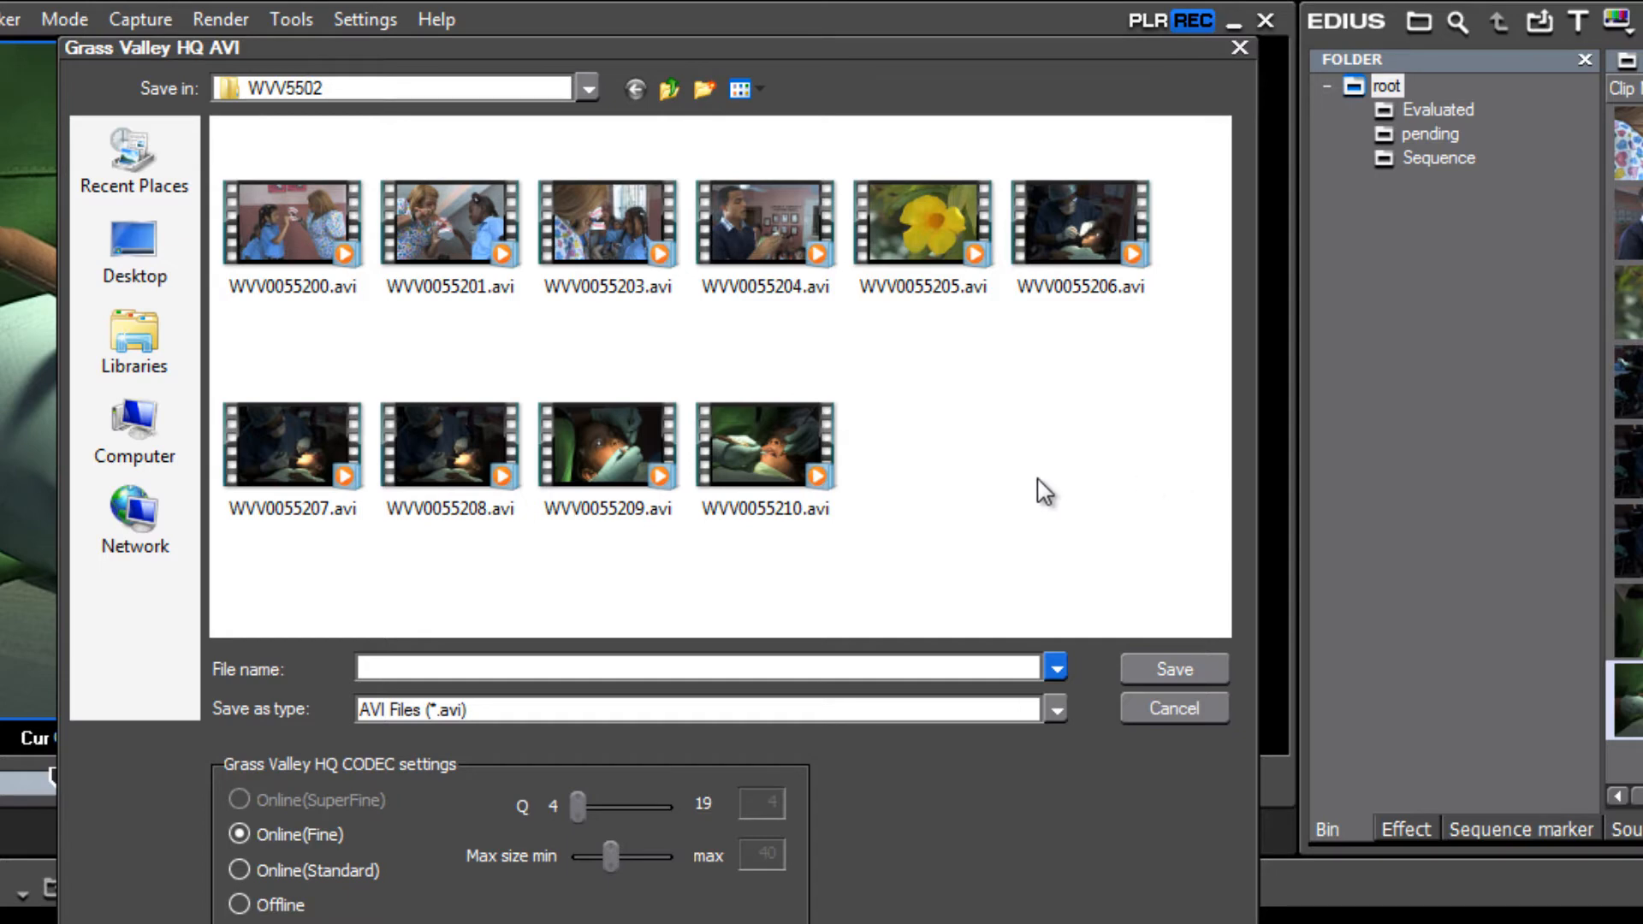
# - Name the export file WVV0055211.avi in the WVV5502 folder and save it
pyautogui.click(764, 438)
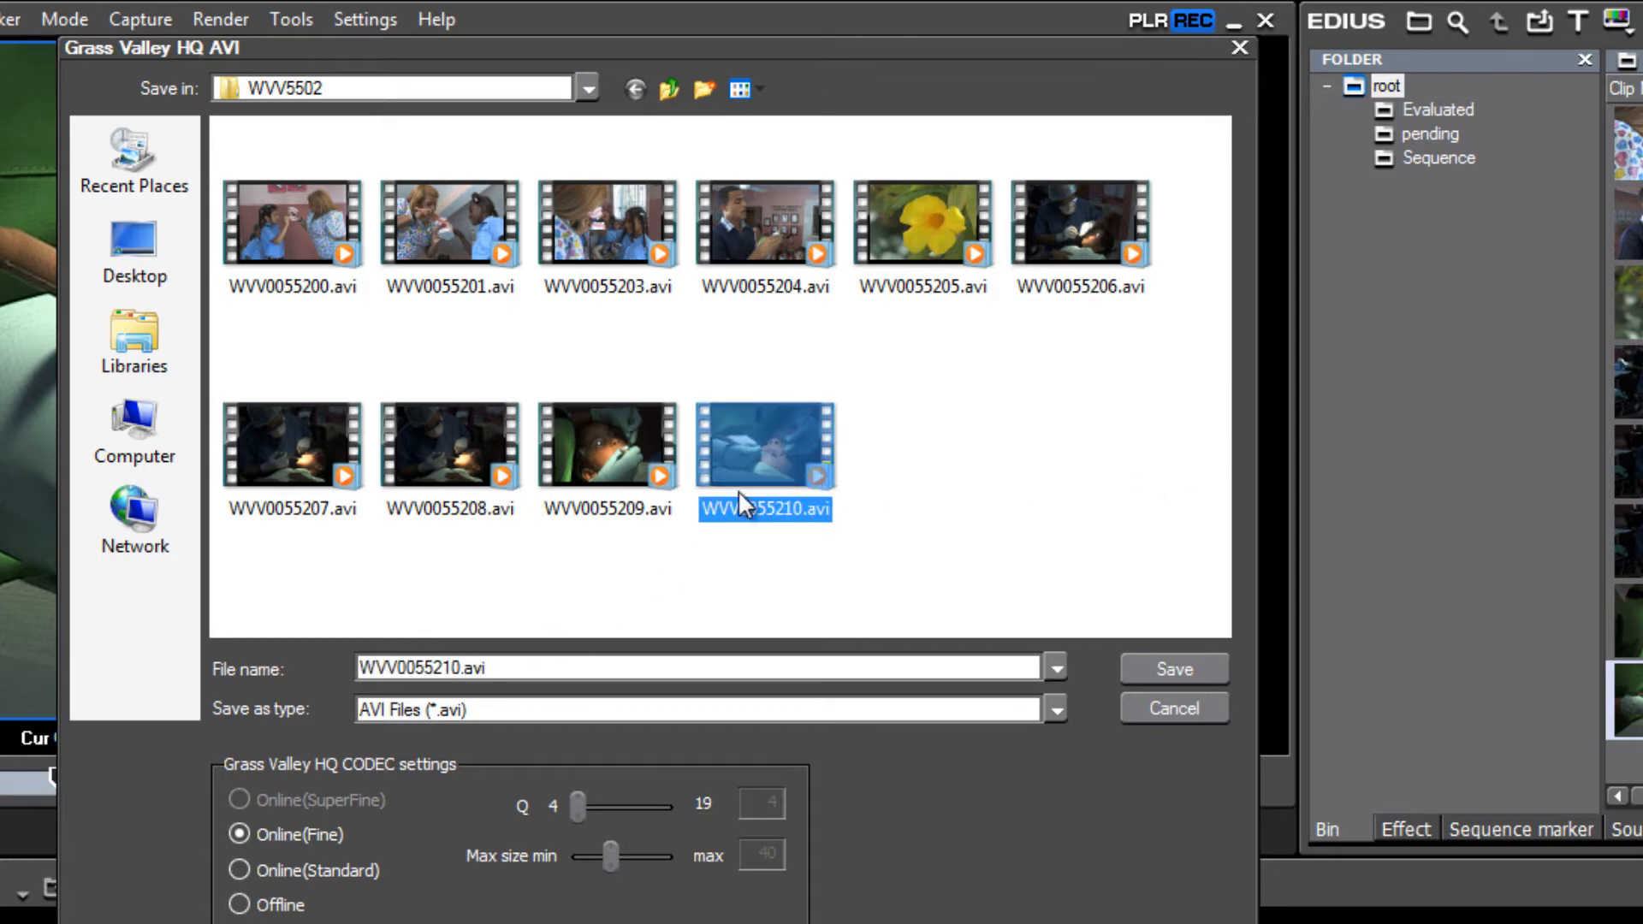
pyautogui.doubleClick(460, 670)
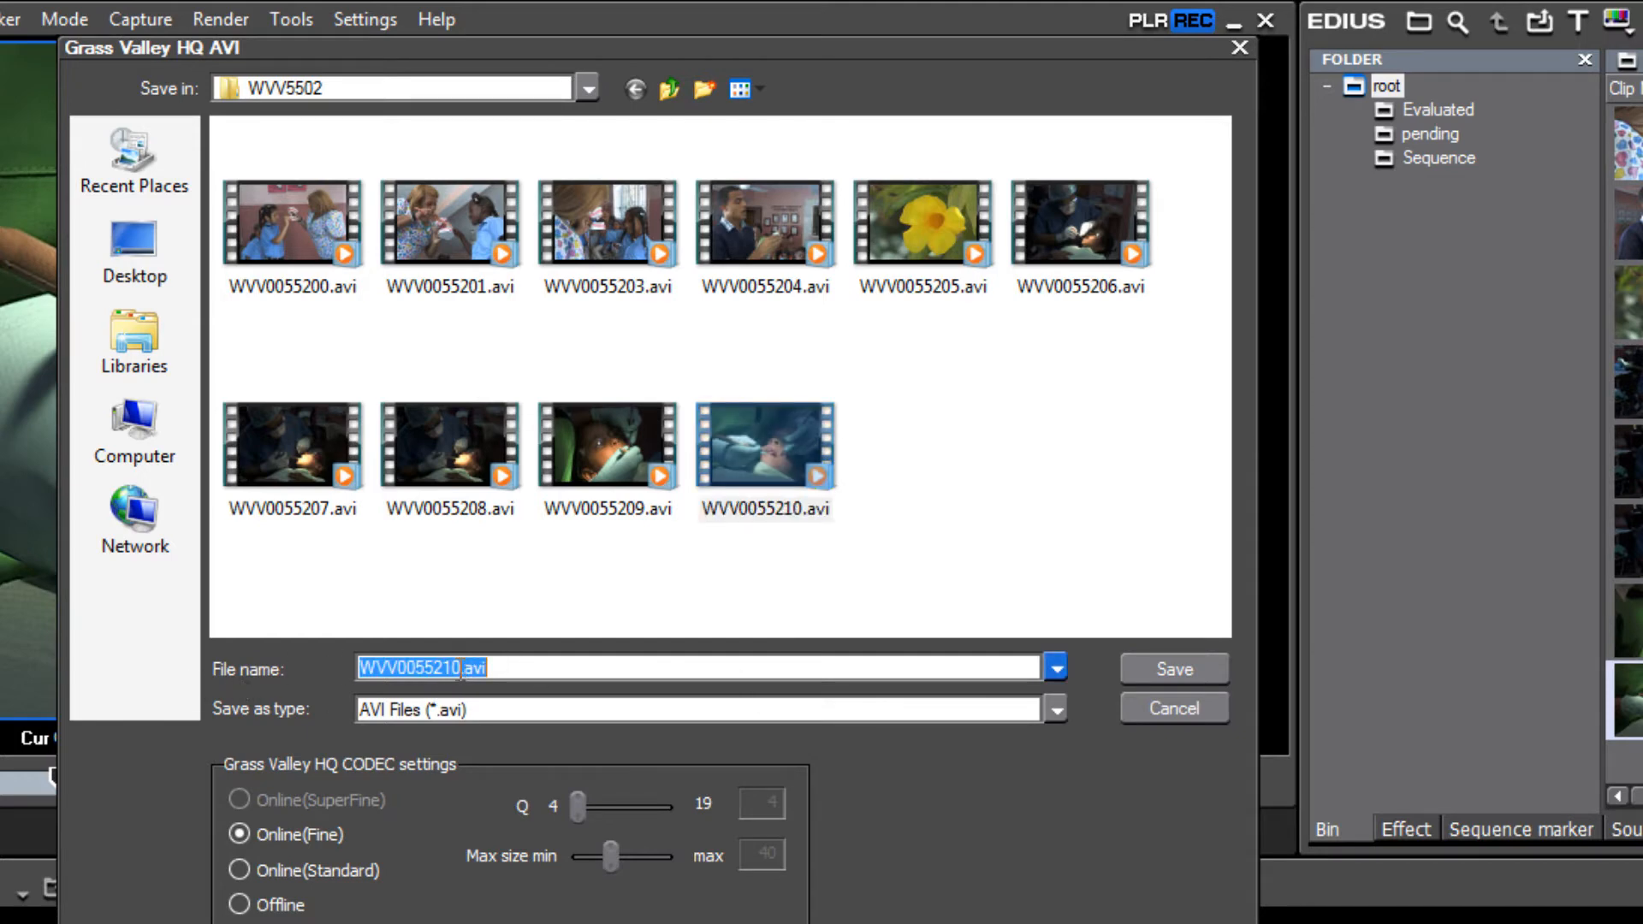
pyautogui.click(462, 668)
pyautogui.press('BackSpace')
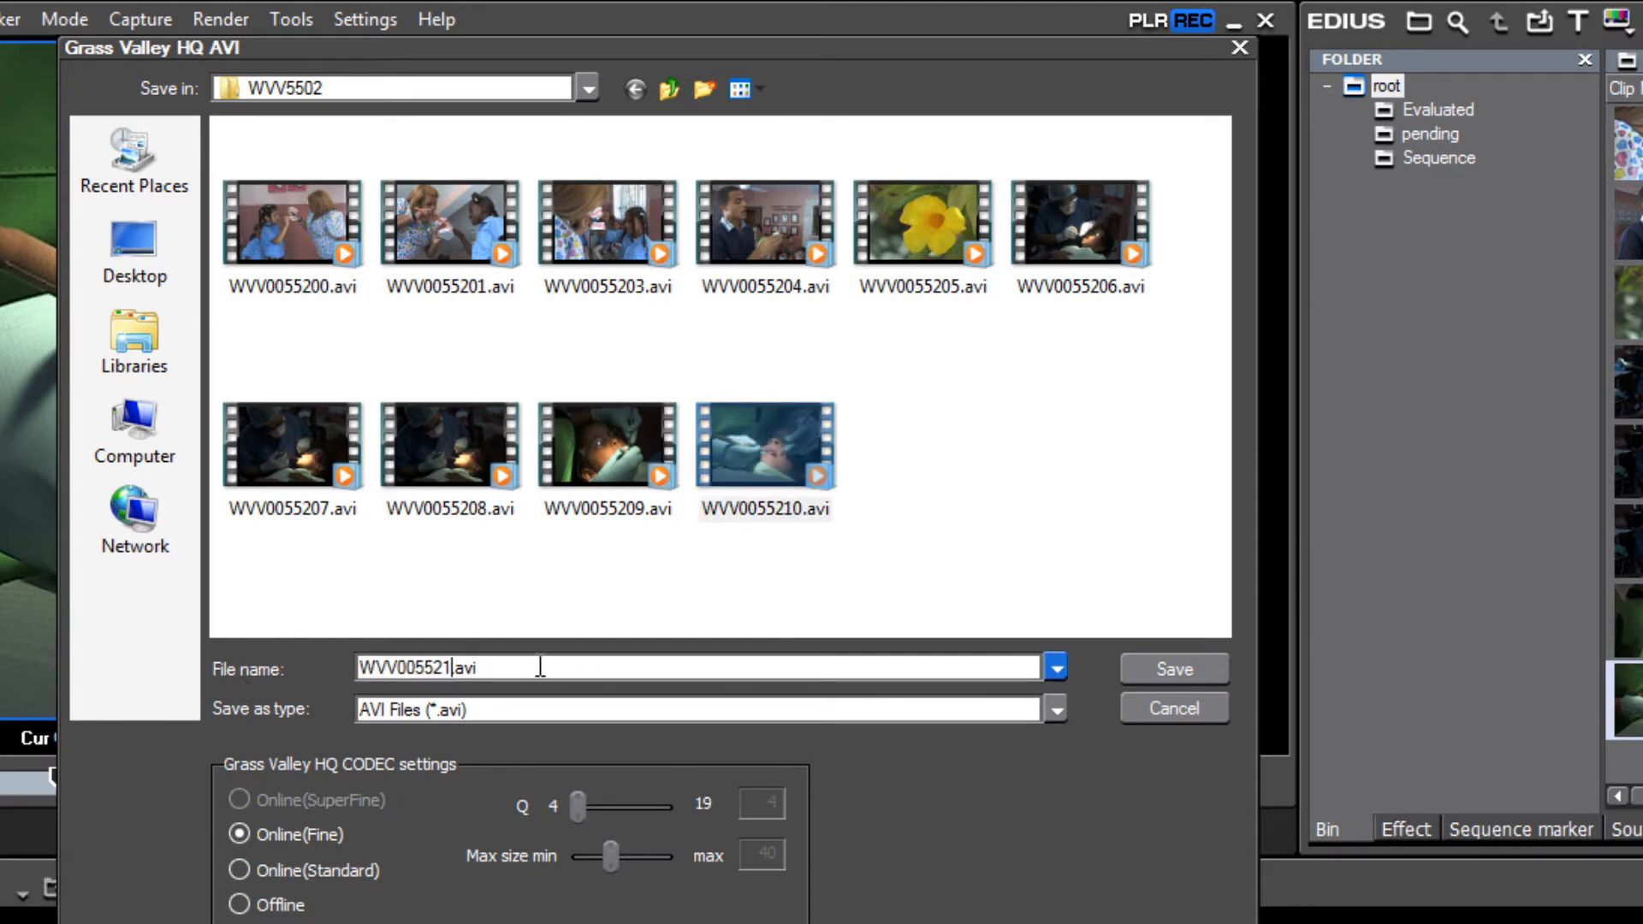
pyautogui.write('1')
pyautogui.click(1164, 671)
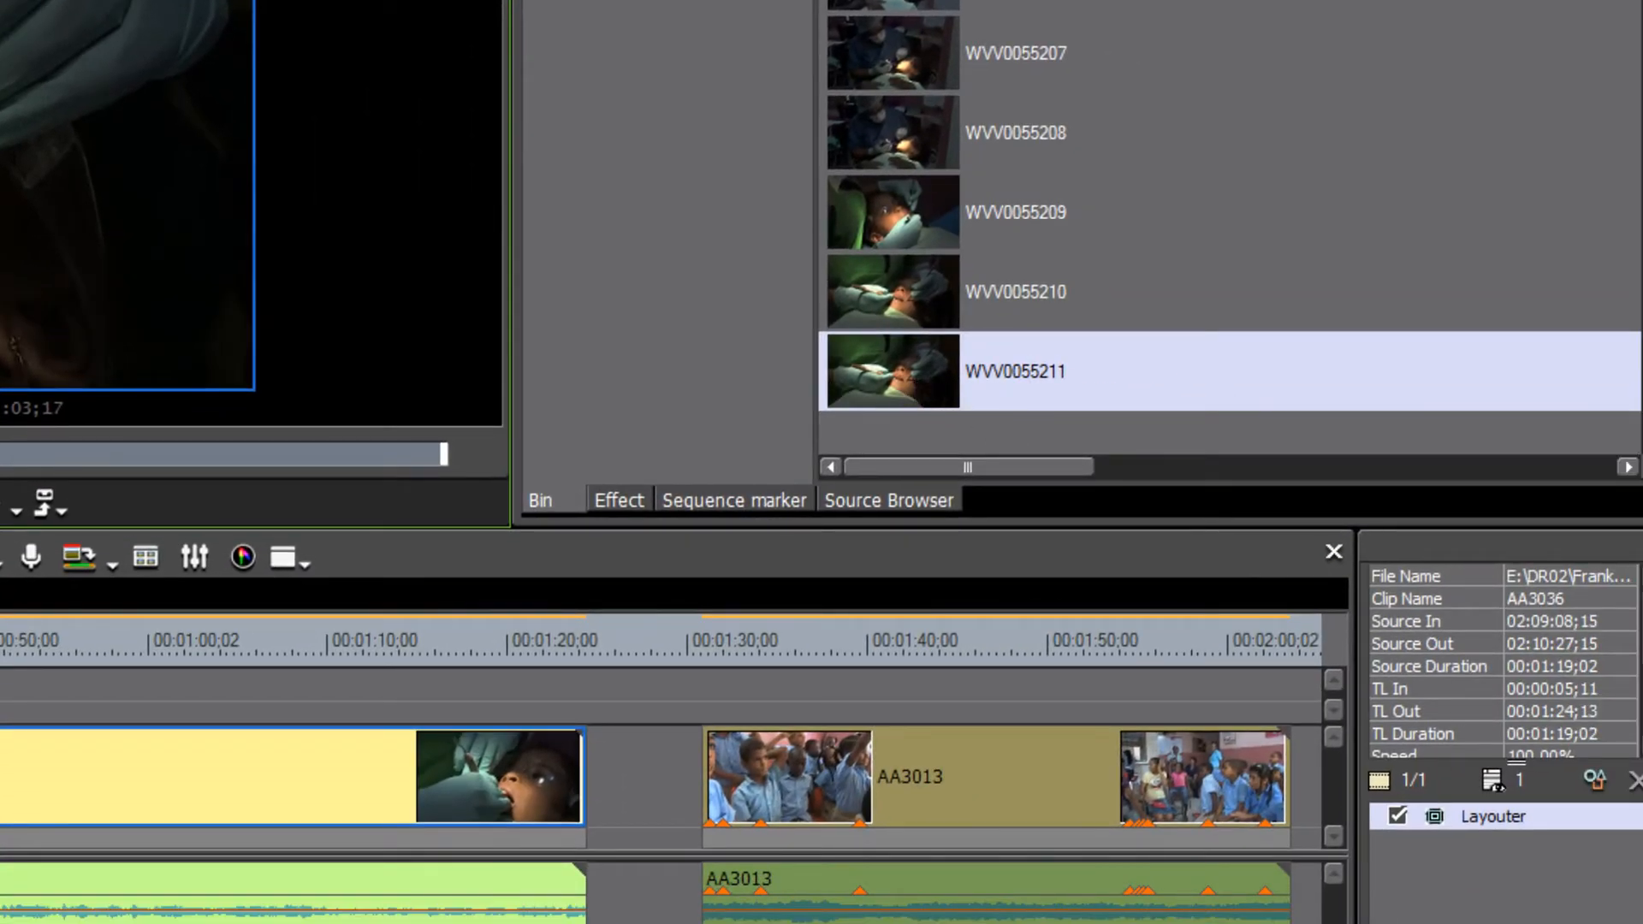
# - Select clips AA3020 through AA3036 in the root bin and drag them into the Evaluated folder
pyautogui.scroll(20, 1230, 227)
pyautogui.scroll(-12, 1230, 227)
pyautogui.scroll(5, 1230, 227)
pyautogui.scroll(-1, 1230, 227)
pyautogui.scroll(-3, 1230, 226)
pyautogui.scroll(4, 1229, 227)
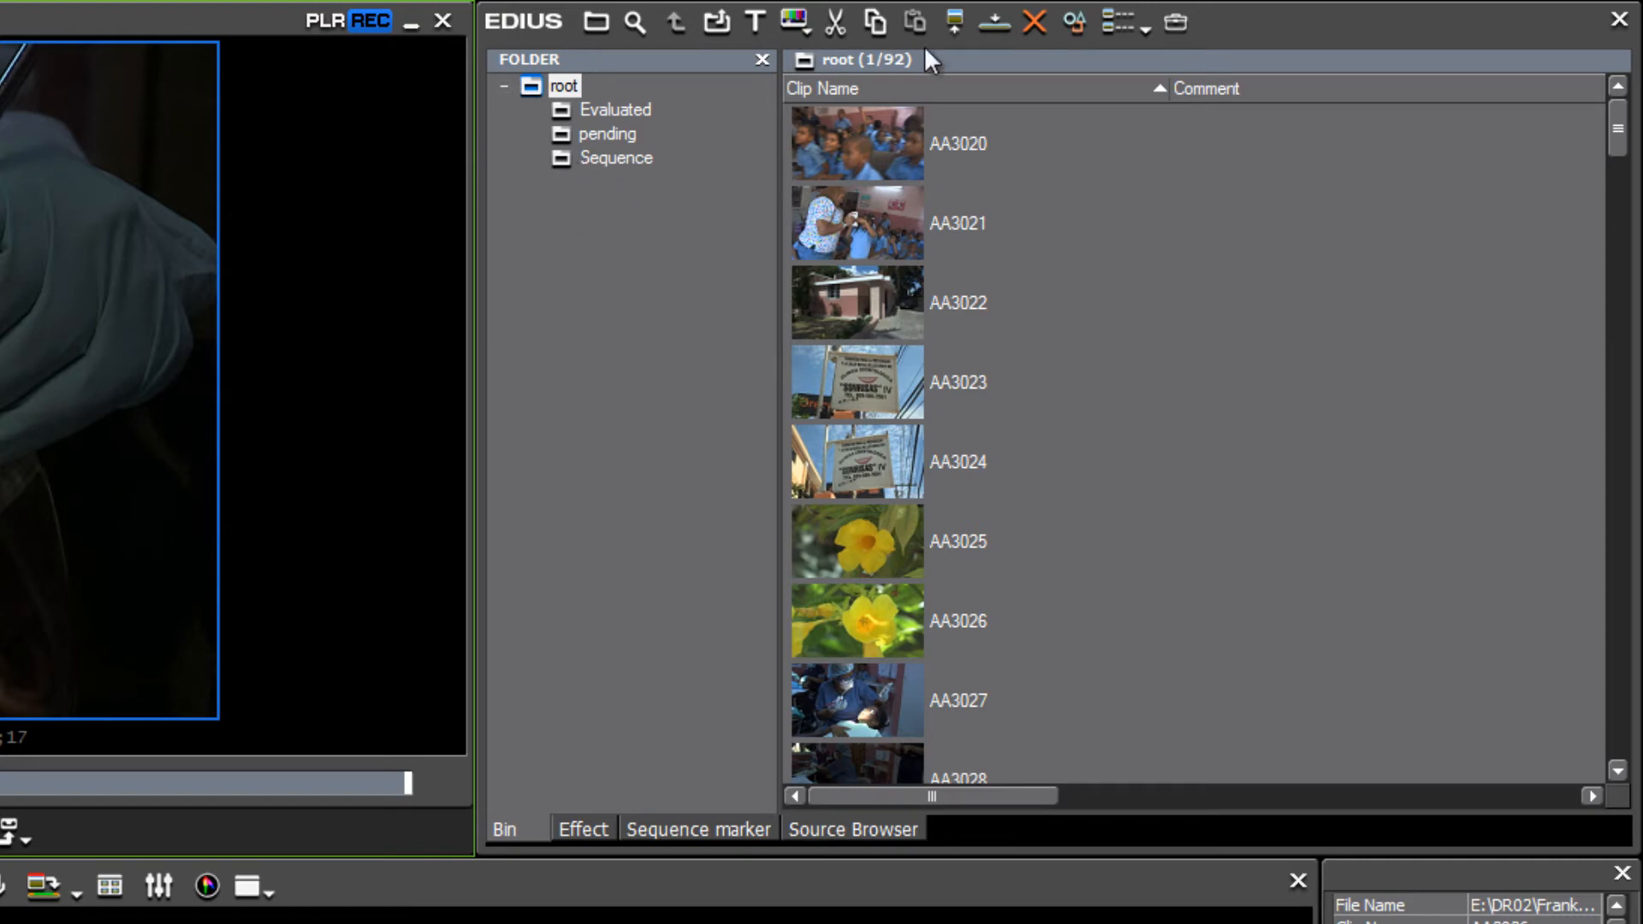
pyautogui.click(1068, 319)
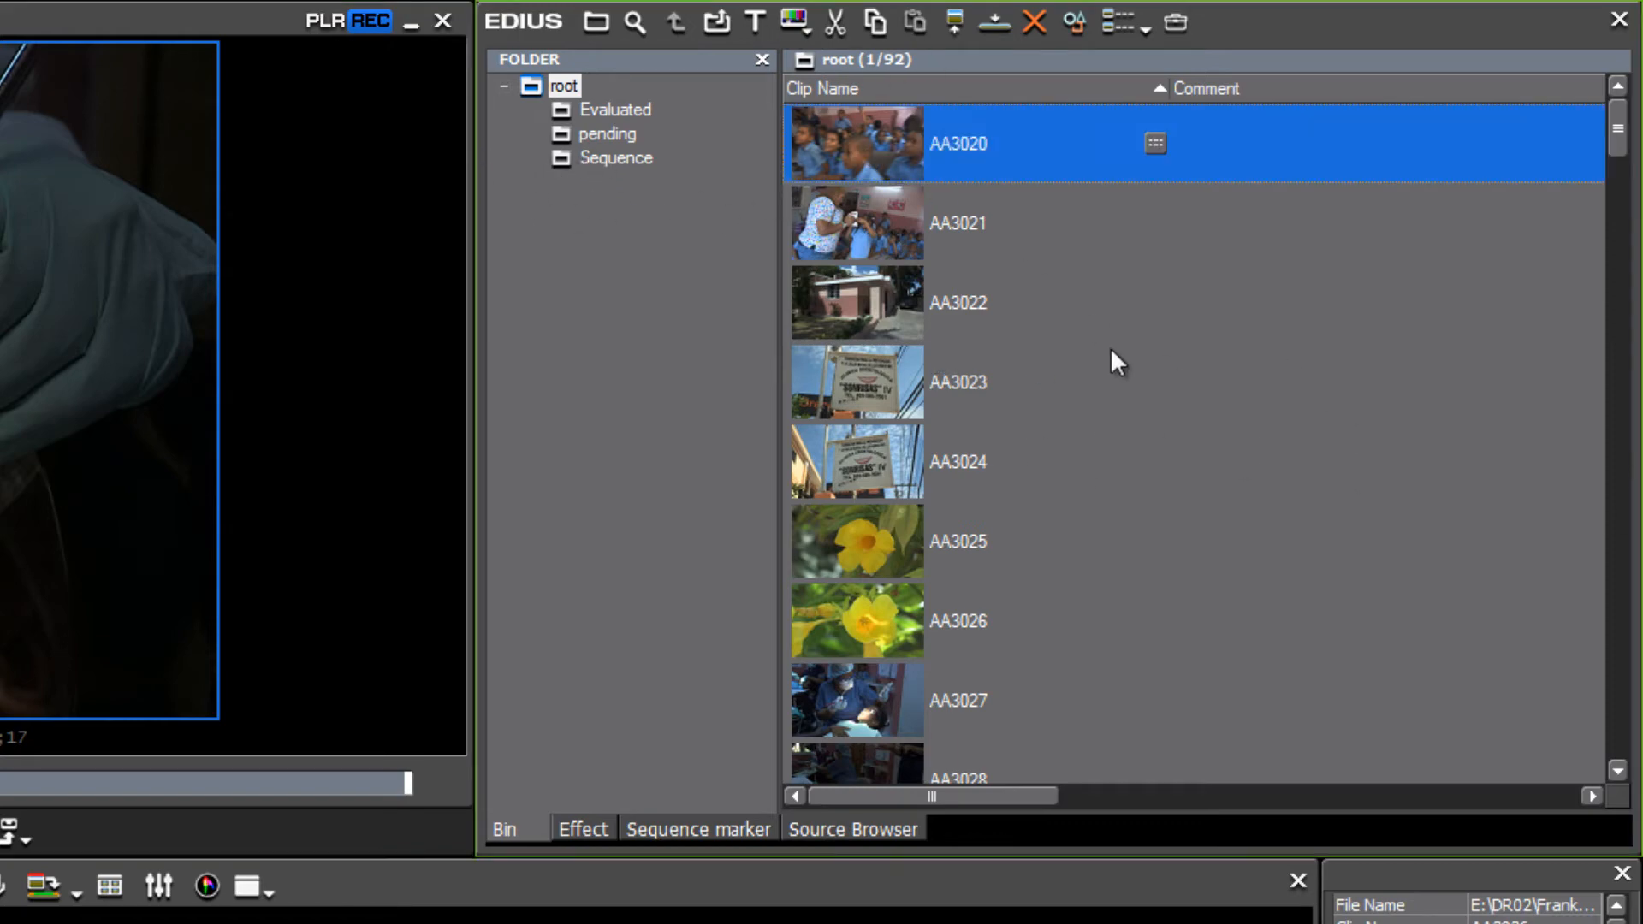
pyautogui.scroll(-3, 1112, 351)
pyautogui.scroll(-1, 1112, 350)
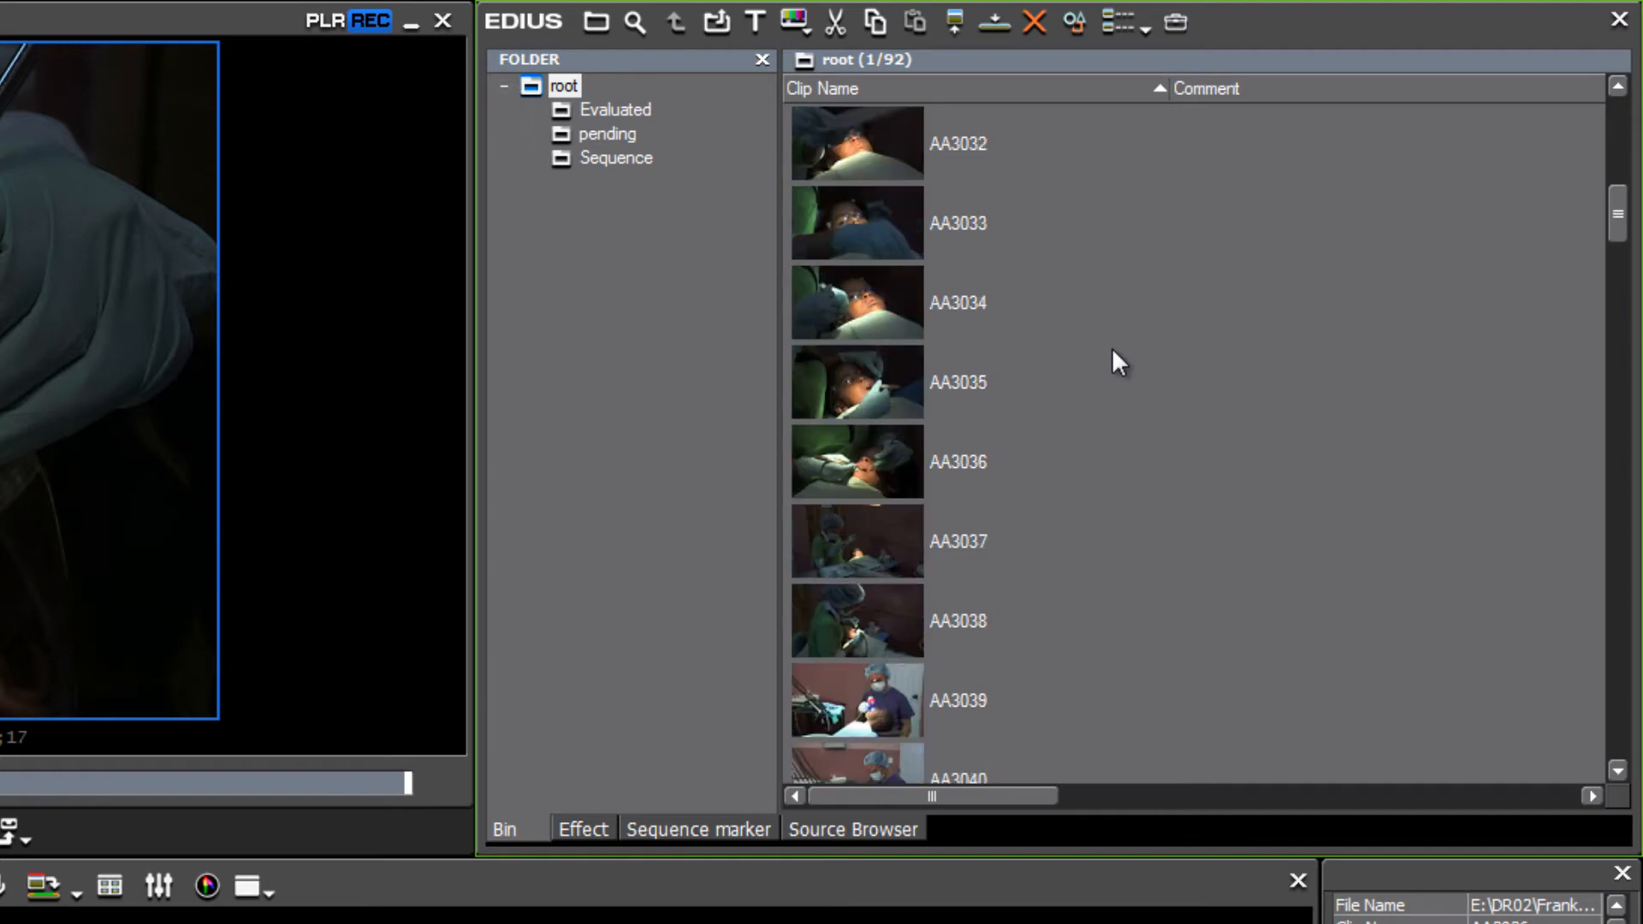
pyautogui.keyDown('shift'); pyautogui.click(853, 463); pyautogui.keyUp('shift')
pyautogui.moveTo(875, 143); pyautogui.dragTo(697, 120)
# - Load clip AA3037 into the Player and skim its footage
pyautogui.moveTo(1621, 244); pyautogui.dragTo(1618, 136)
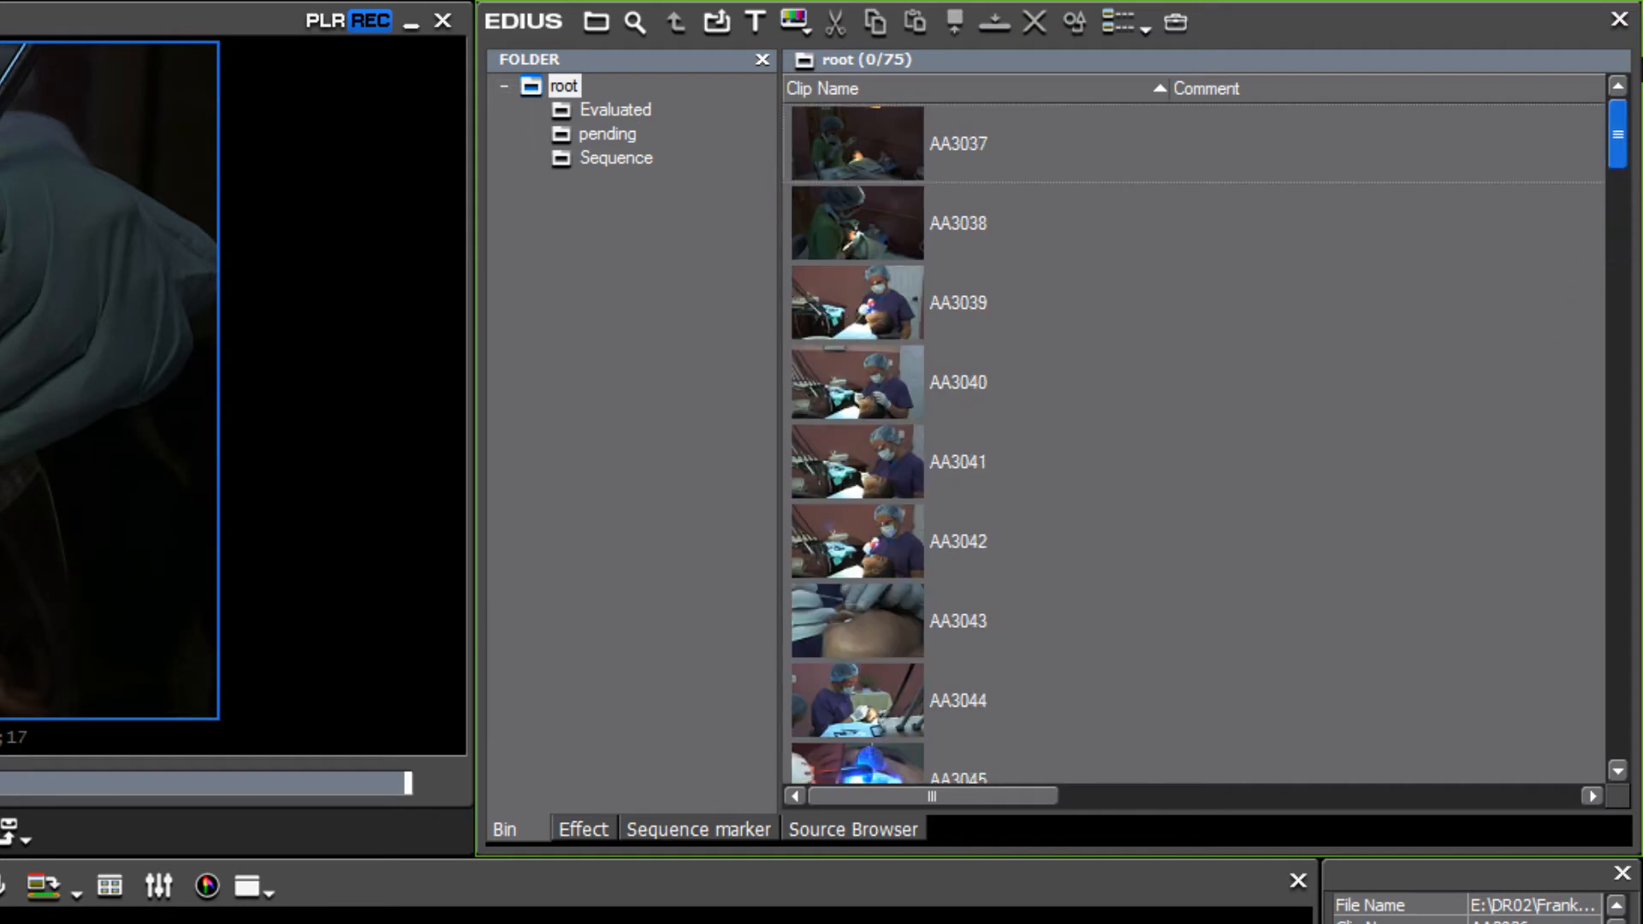
pyautogui.doubleClick(849, 135)
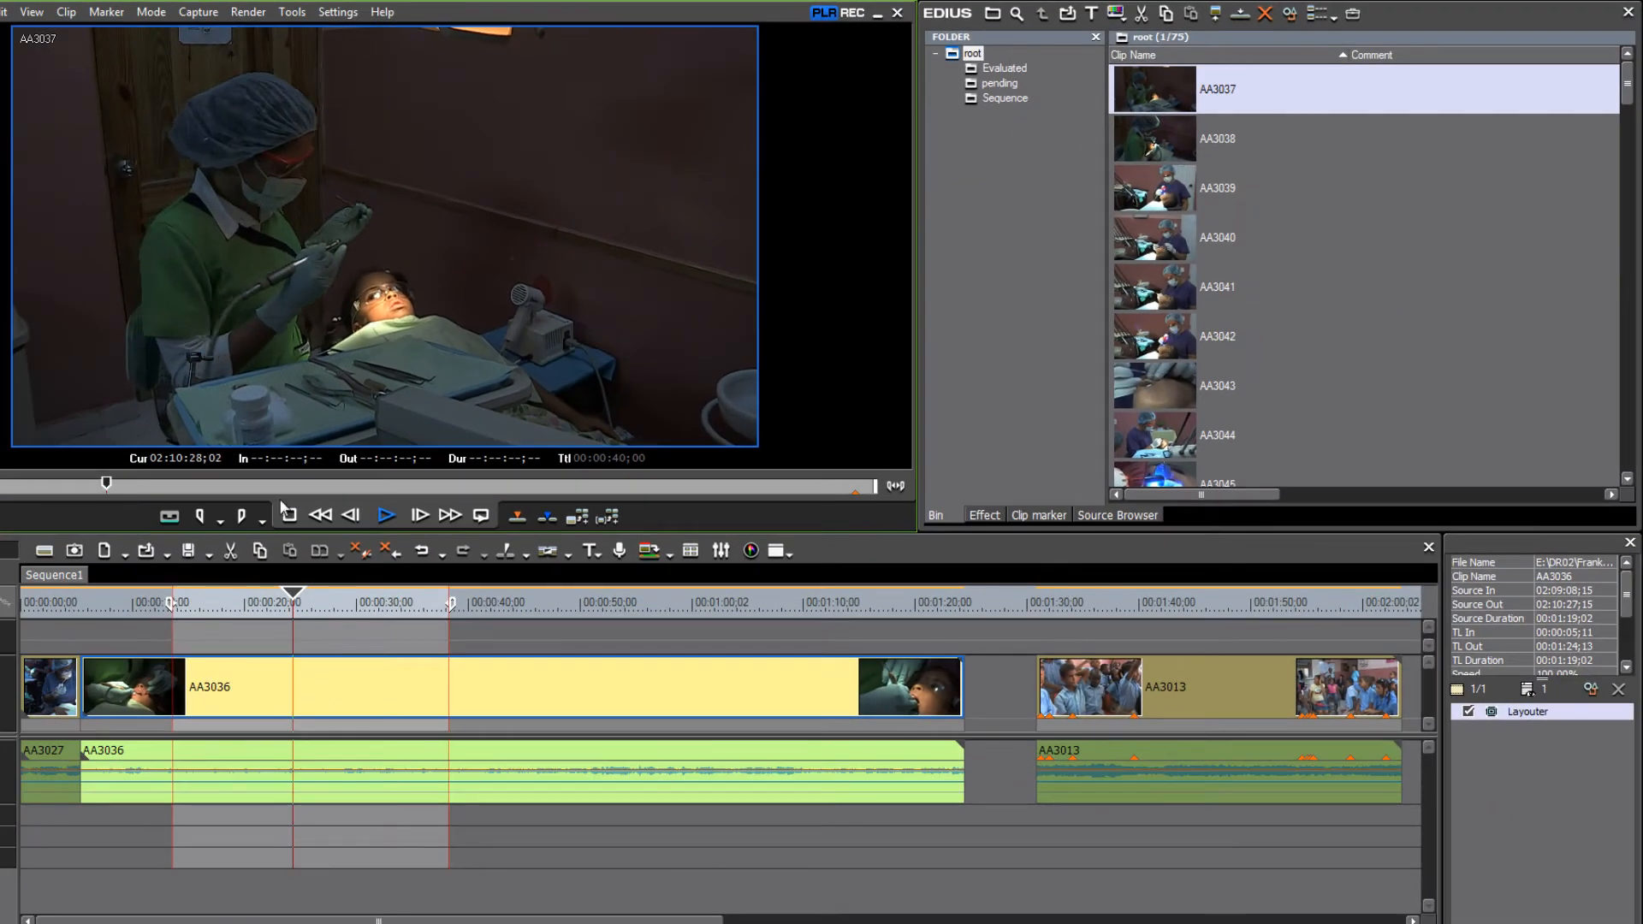
pyautogui.moveTo(281, 500); pyautogui.dragTo(555, 476)
# - Load clip AA3038 into the Player, skim it and play the preview
pyautogui.click(1157, 147)
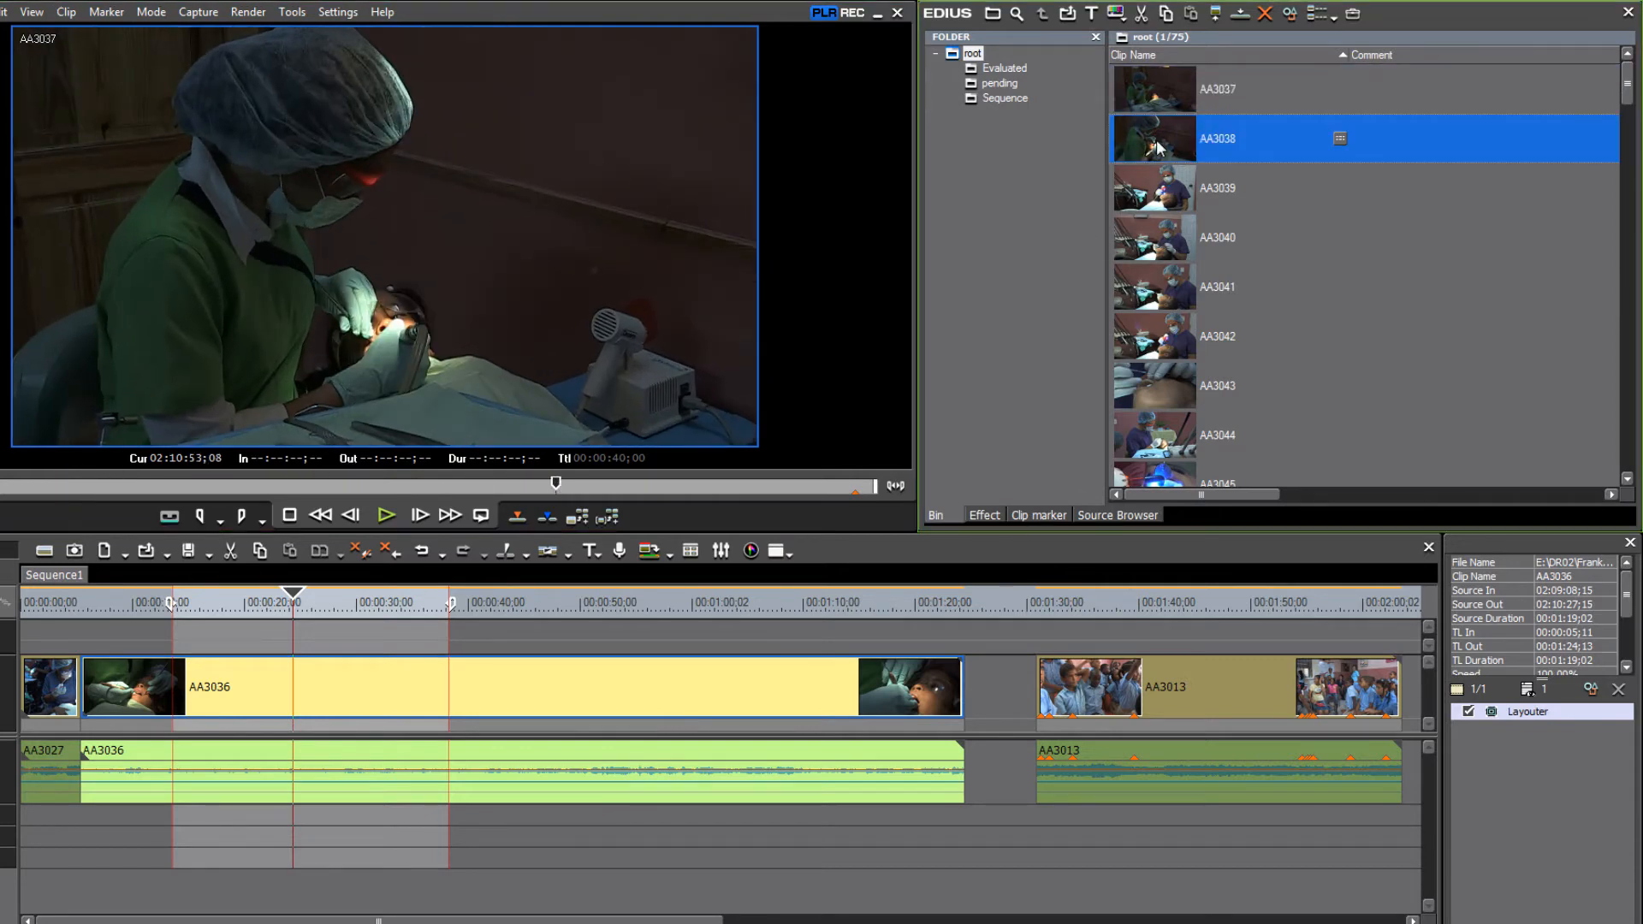
pyautogui.doubleClick(1157, 147)
pyautogui.moveTo(59, 485); pyautogui.dragTo(220, 495)
pyautogui.press('space')
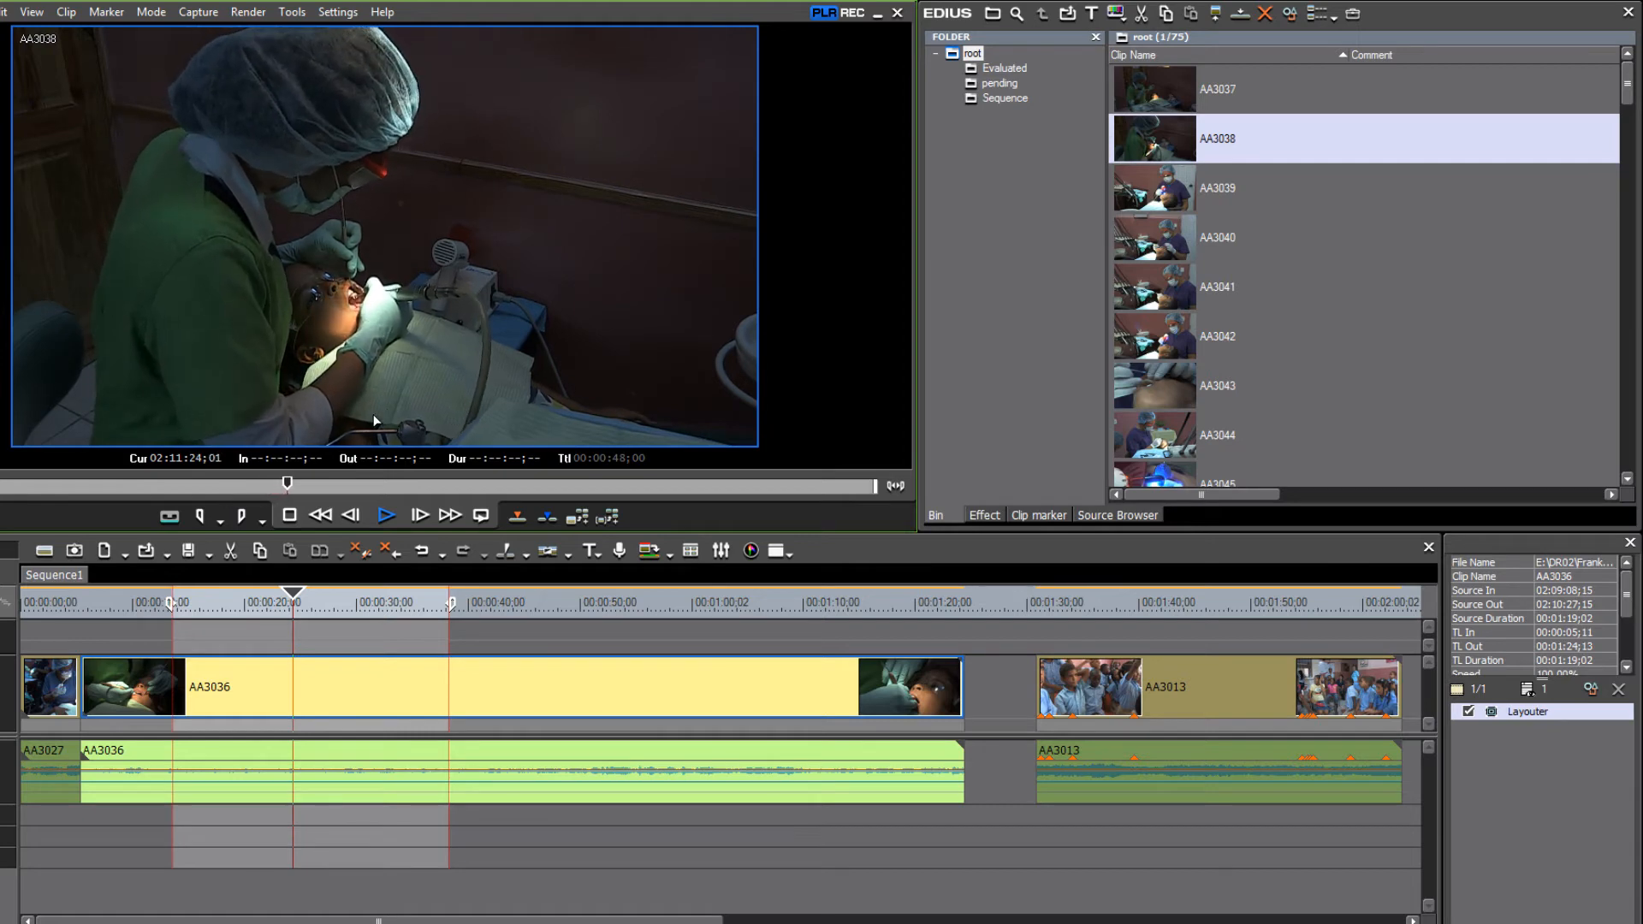
pyautogui.click(392, 485)
# - Stop playback and drag AA3038 from the Player onto the timeline just before AA3036
pyautogui.press('space')
pyautogui.moveTo(462, 246); pyautogui.dragTo(471, 694)
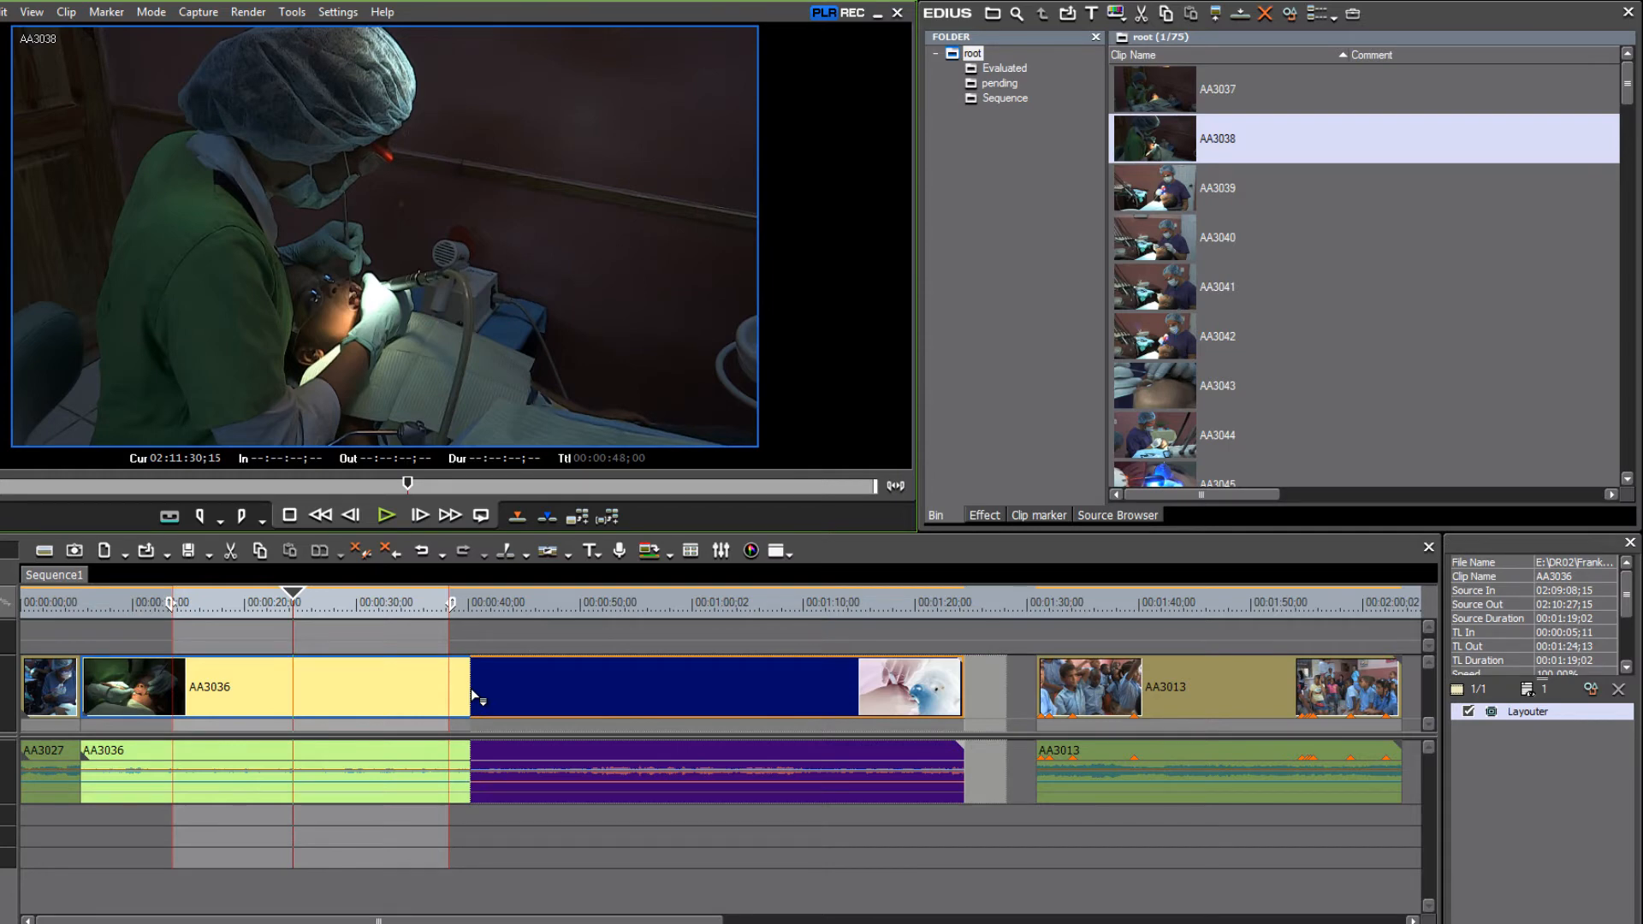
pyautogui.moveTo(472, 690); pyautogui.dragTo(96, 699)
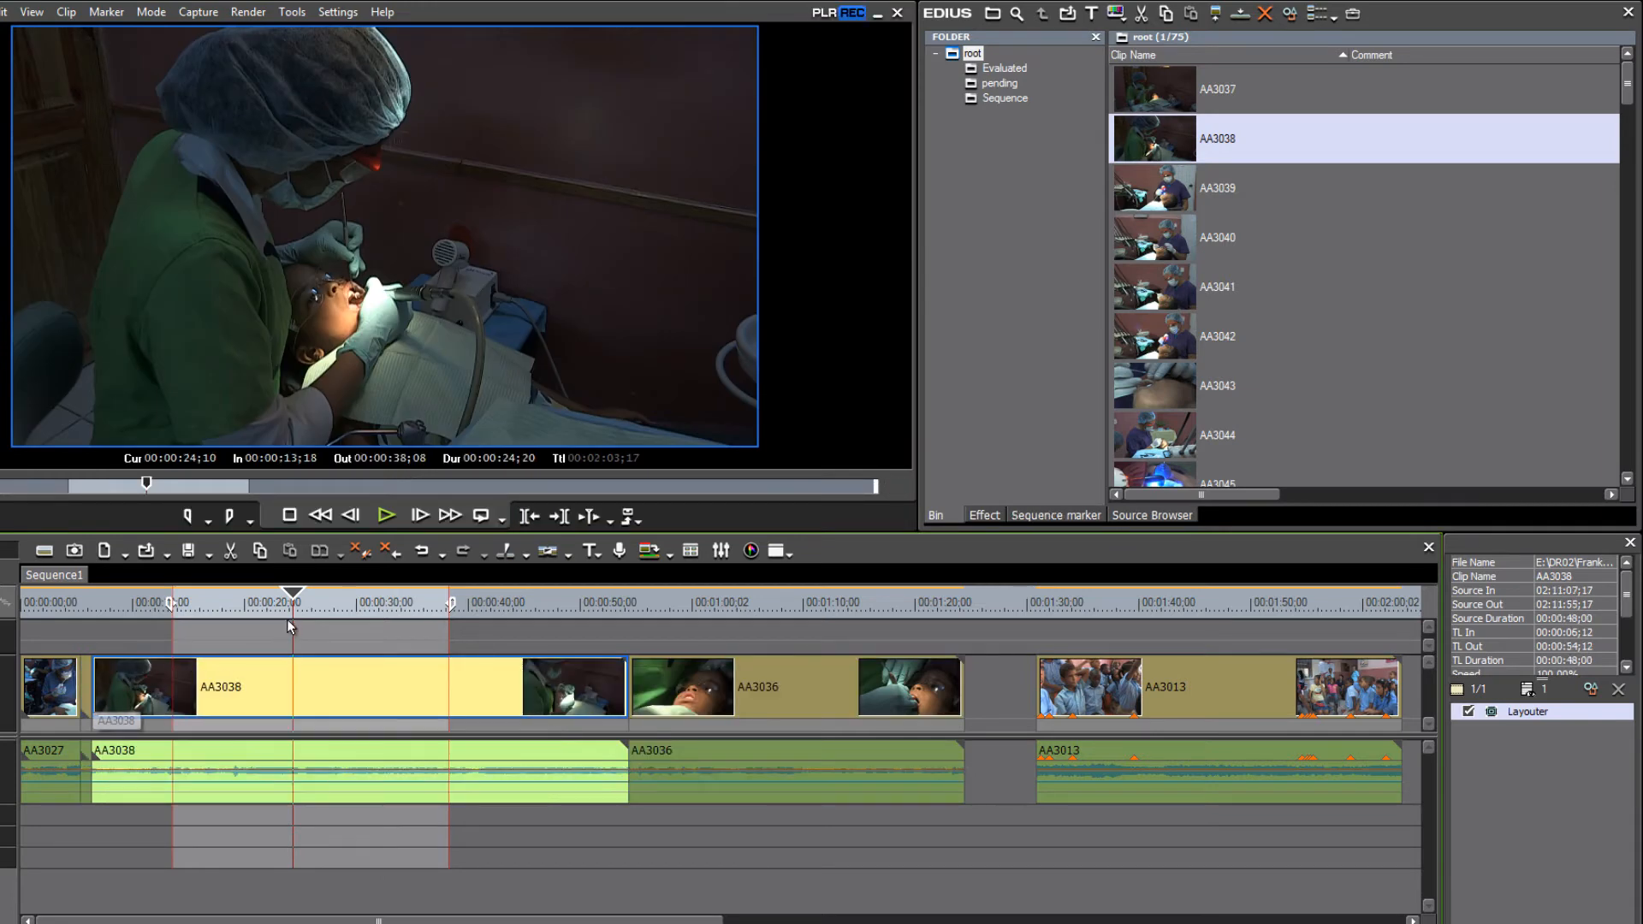
# - Scrub the sequence, then drag Out to 00:00:41;18 and In to 00:00:16;28 around AA3038
pyautogui.click(199, 604)
pyautogui.moveTo(202, 608); pyautogui.dragTo(336, 626)
pyautogui.moveTo(453, 616)
pyautogui.mouseDown()
pyautogui.moveTo(518, 621)
pyautogui.moveTo(469, 620)
pyautogui.moveTo(505, 624)
pyautogui.moveTo(482, 625)
pyautogui.mouseUp()
pyautogui.moveTo(338, 596)
pyautogui.mouseDown()
pyautogui.moveTo(175, 604)
pyautogui.moveTo(214, 617)
pyautogui.moveTo(211, 601)
pyautogui.mouseUp()
pyautogui.moveTo(249, 598)
pyautogui.mouseDown()
pyautogui.moveTo(502, 632)
pyautogui.moveTo(486, 618)
pyautogui.mouseUp()
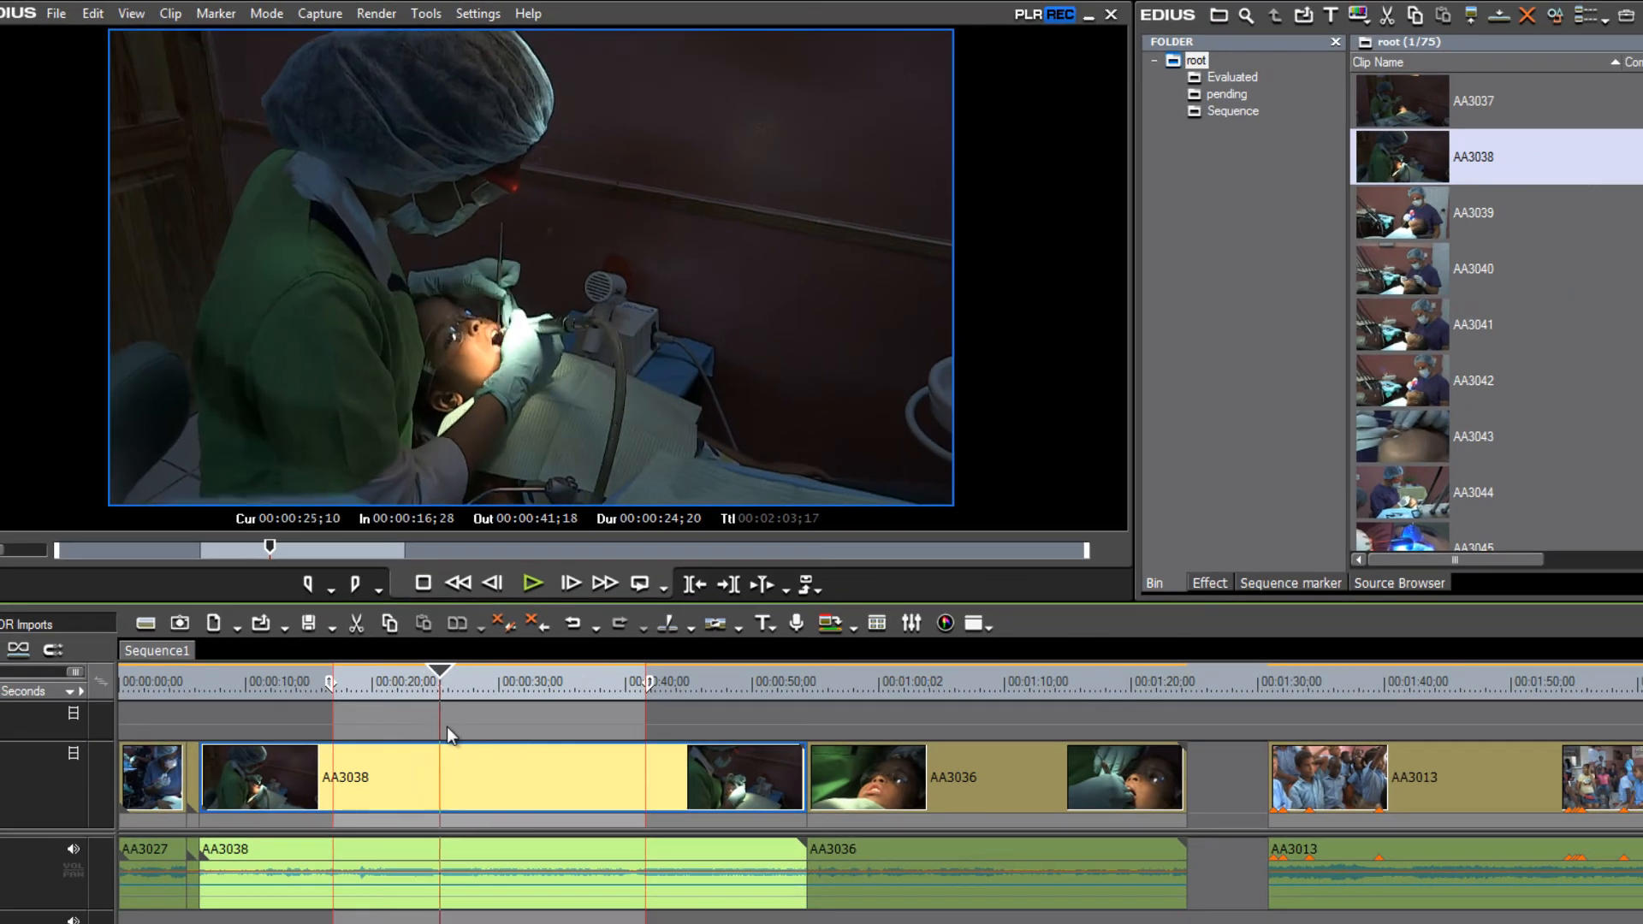
# - Drag the In point to 00:00:24;23 and scrub through the shortened 00:00:16;25 range
pyautogui.moveTo(447, 727)
pyautogui.mouseDown()
pyautogui.moveTo(460, 728)
pyautogui.moveTo(434, 731)
pyautogui.mouseUp()
pyautogui.moveTo(334, 681); pyautogui.dragTo(432, 703)
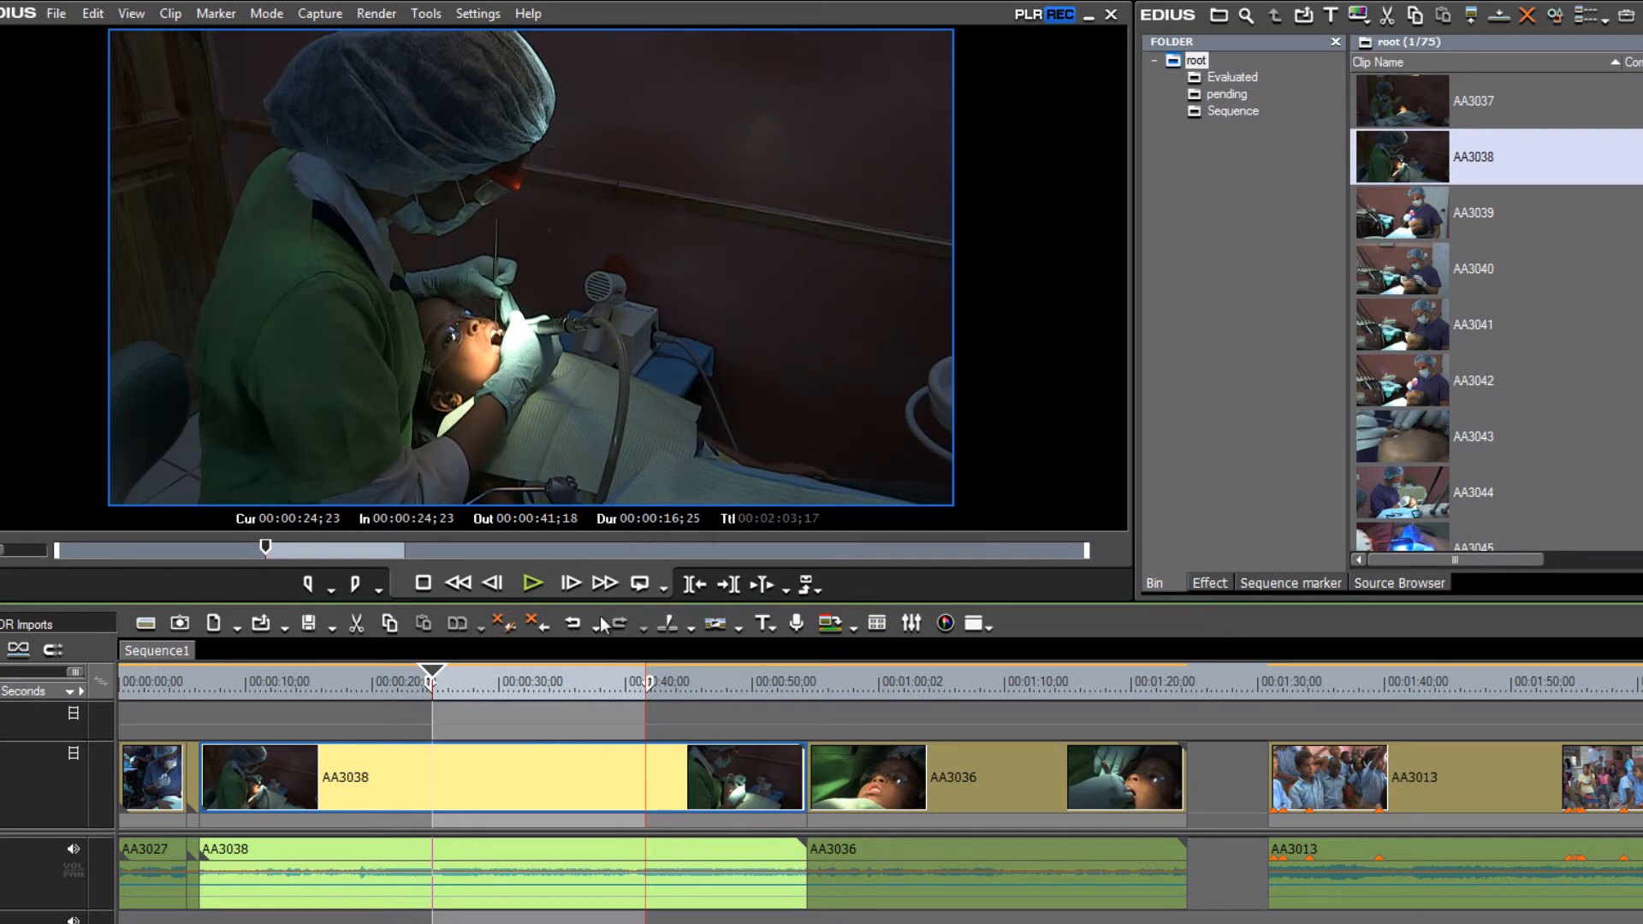
pyautogui.moveTo(442, 674); pyautogui.dragTo(491, 690)
pyautogui.moveTo(510, 690)
pyautogui.mouseDown()
pyautogui.moveTo(558, 700)
pyautogui.moveTo(464, 698)
pyautogui.moveTo(567, 702)
pyautogui.moveTo(476, 700)
pyautogui.moveTo(539, 701)
pyautogui.mouseUp()
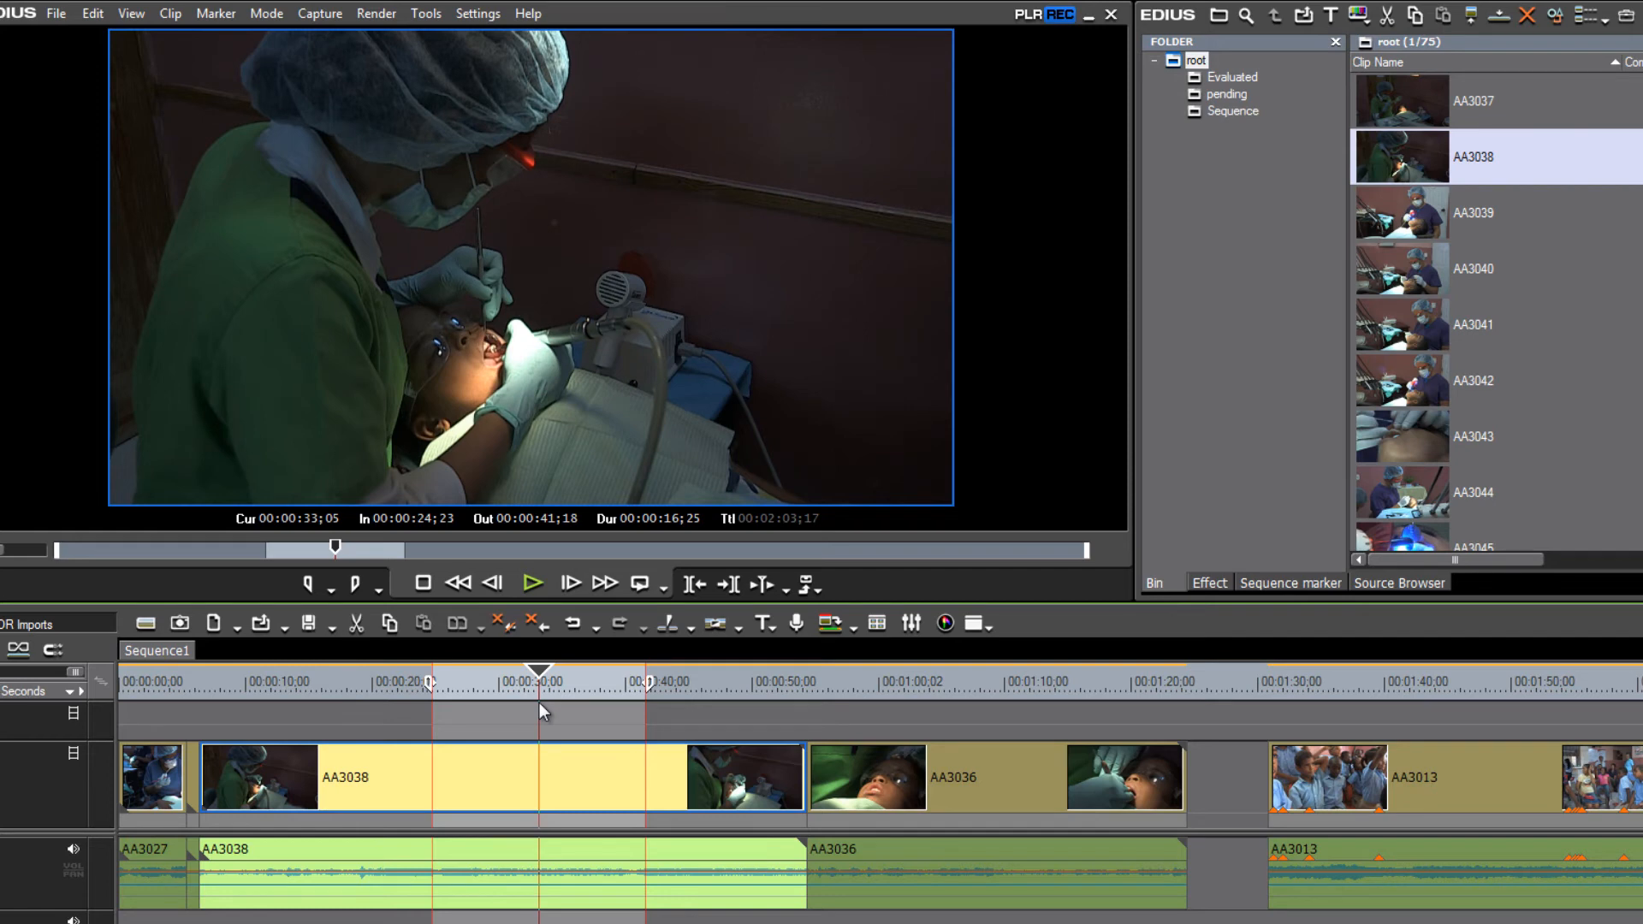
pyautogui.moveTo(540, 702); pyautogui.dragTo(440, 700)
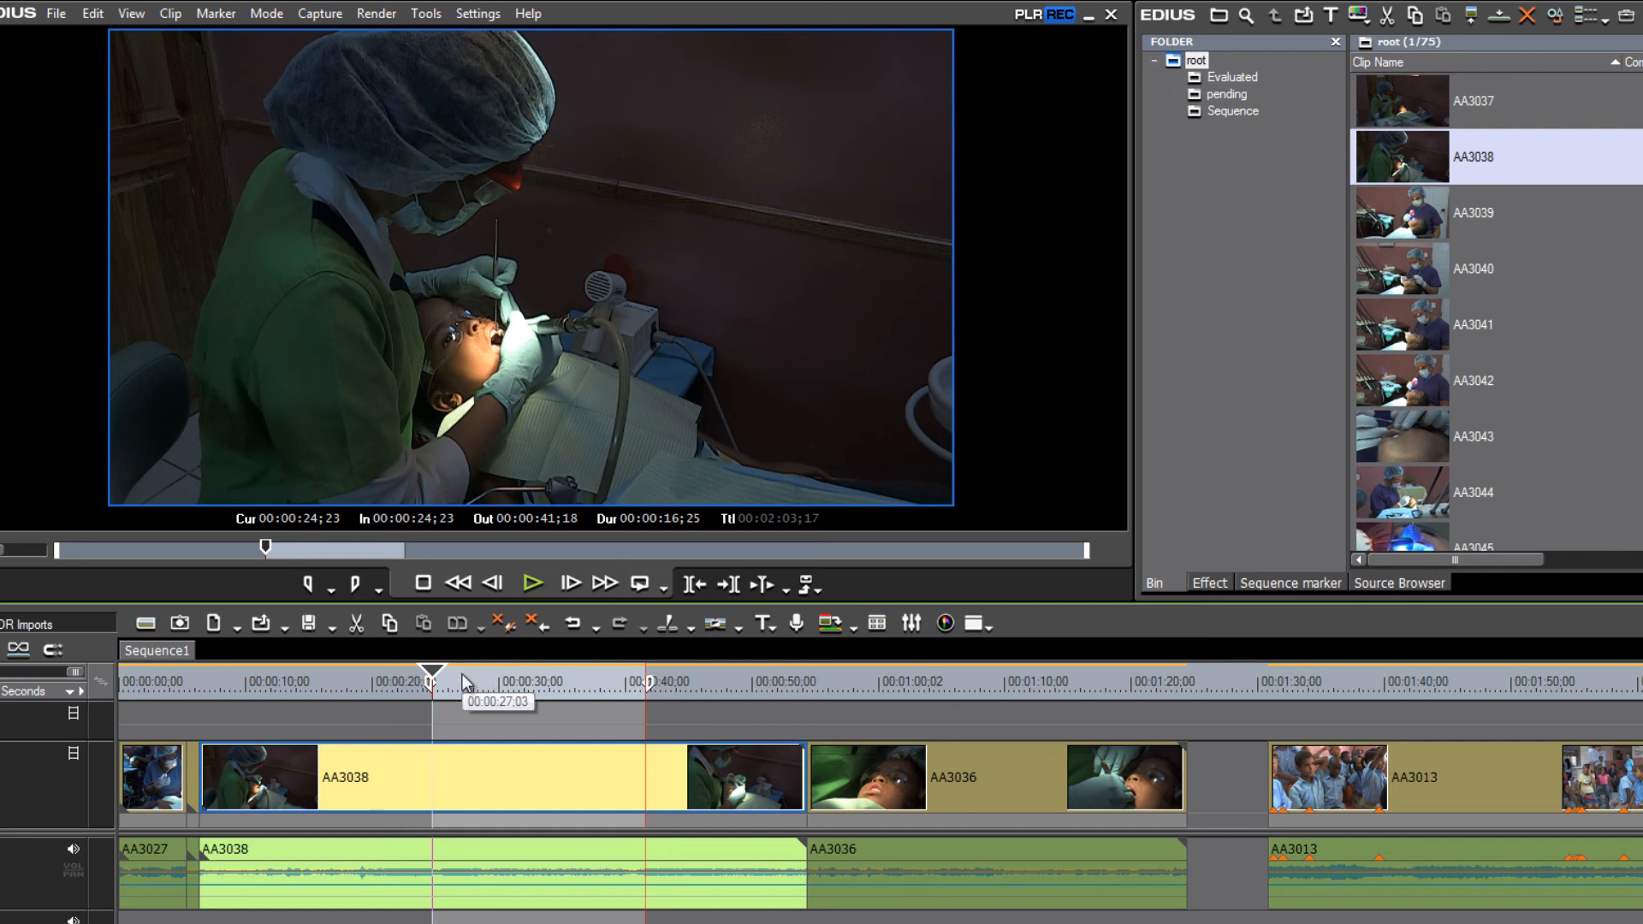
# - Move the playhead to about 00:00:27 and open Print to File with F11
pyautogui.moveTo(463, 682); pyautogui.dragTo(580, 692)
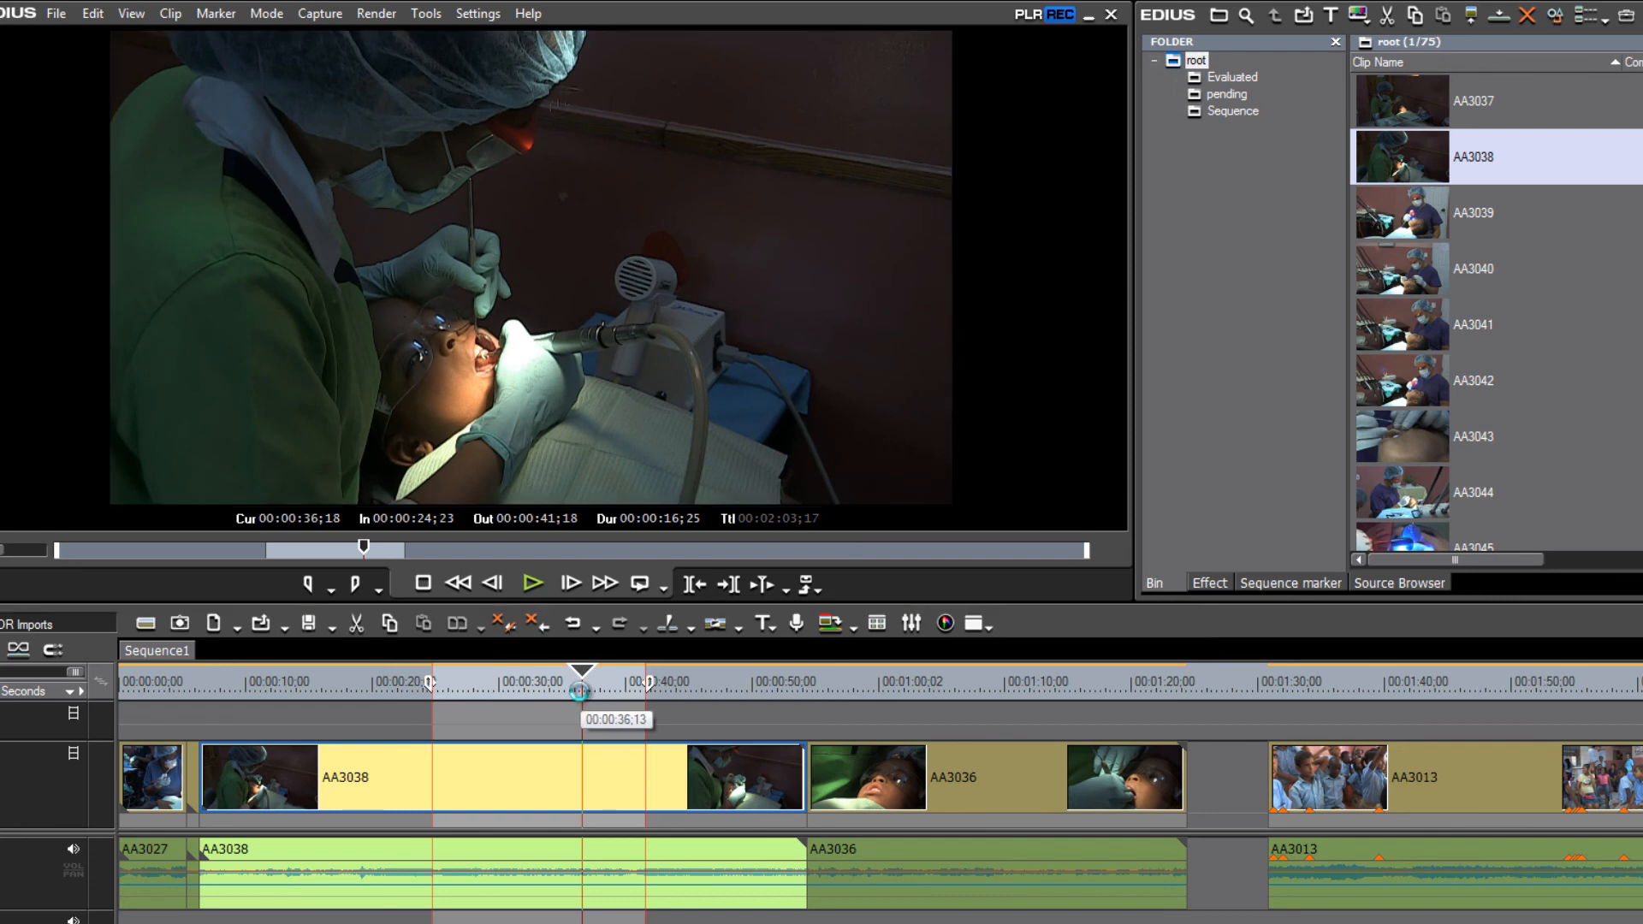
pyautogui.press('F11')
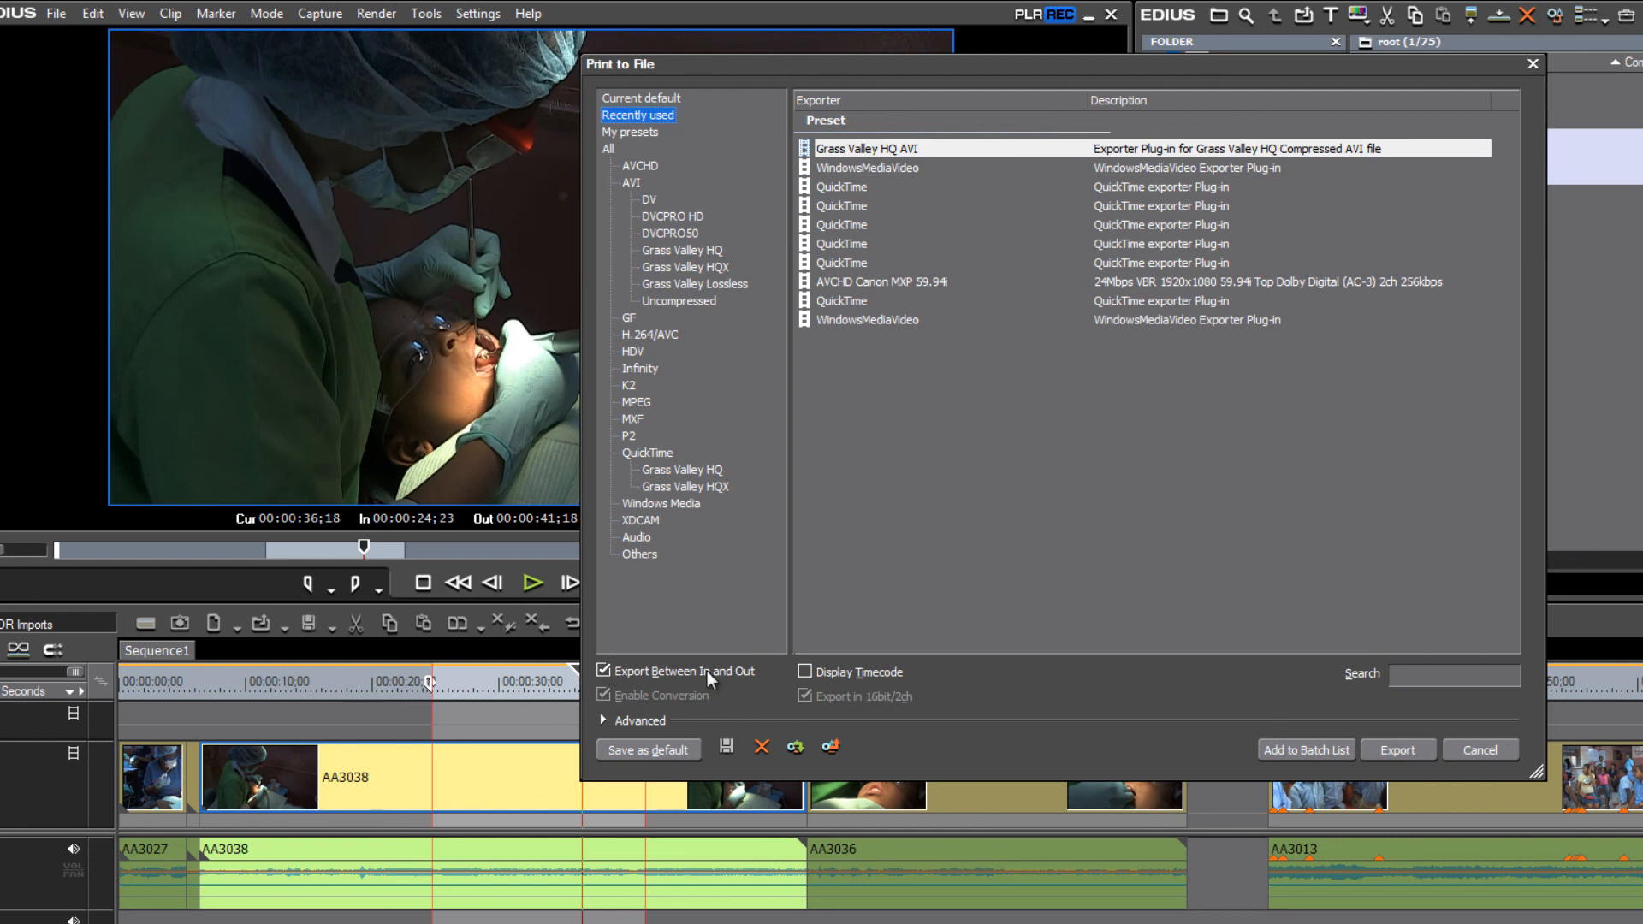
# - Save the Grass Valley HQ AVI export as WVV0055212.avi, based on WVV0055211.avi's name, and start rendering
pyautogui.click(1395, 749)
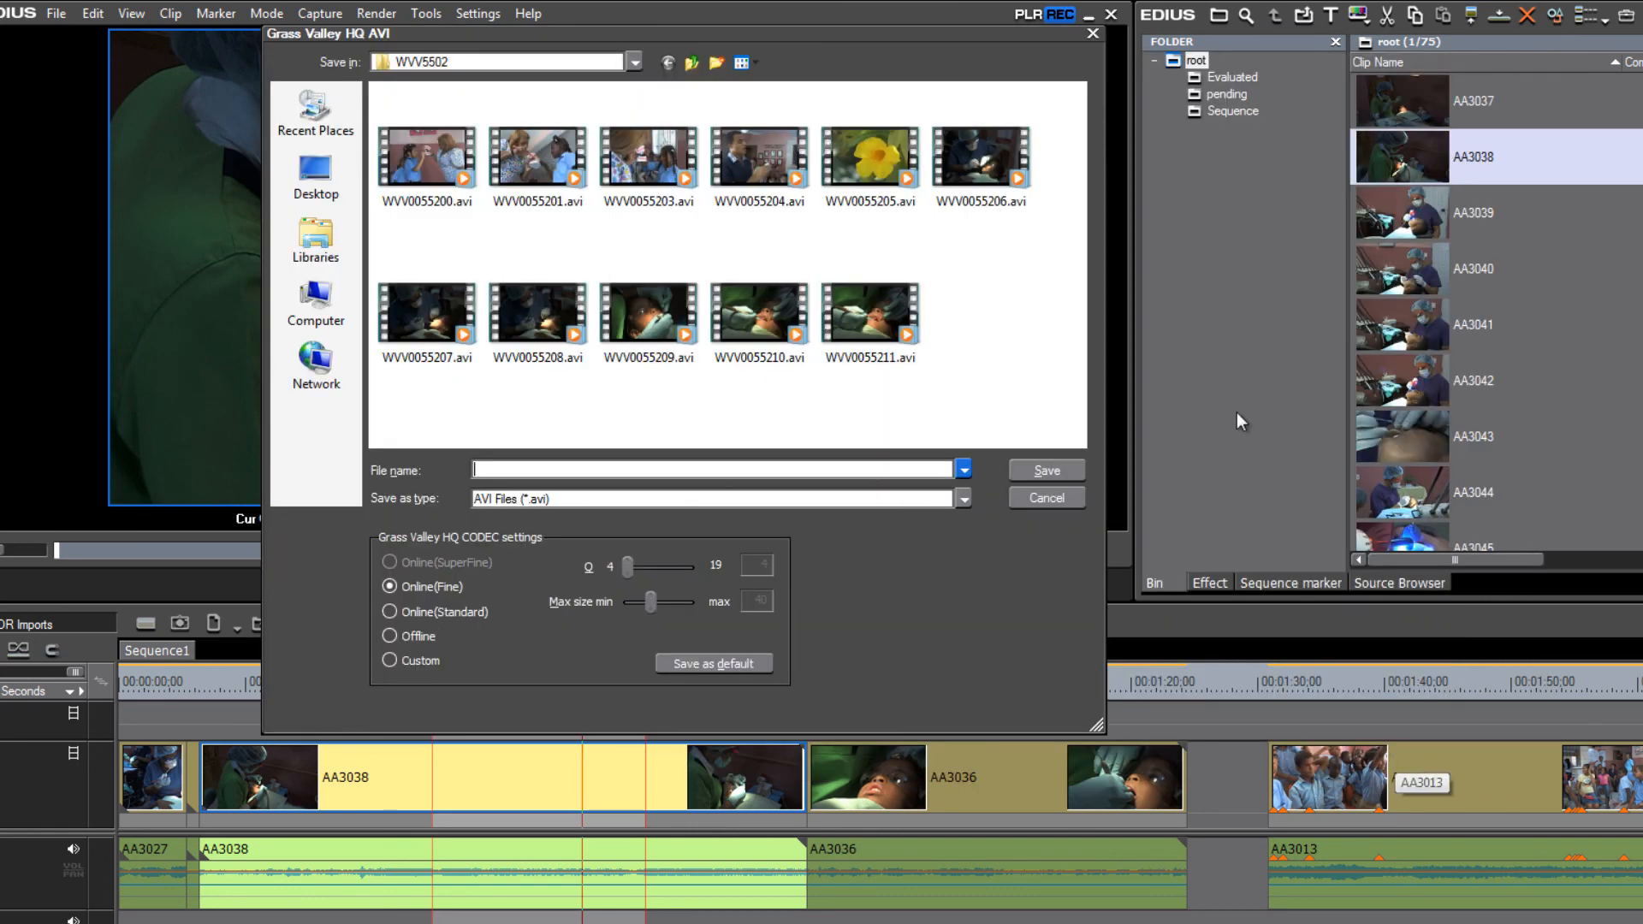
pyautogui.click(873, 318)
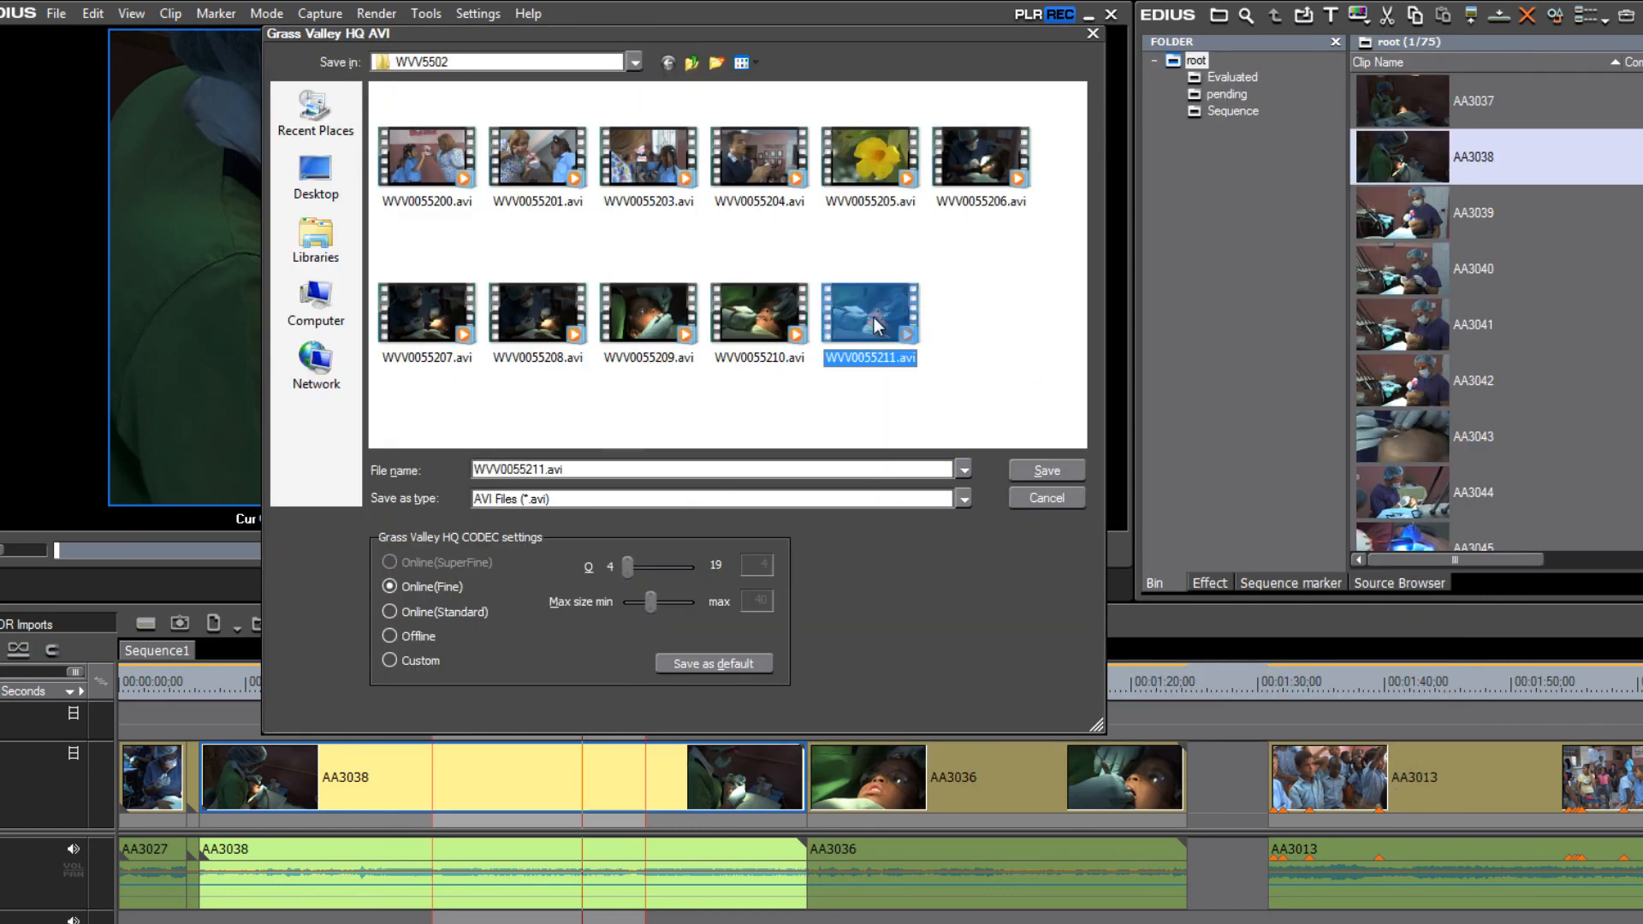
pyautogui.click(544, 470)
pyautogui.click(547, 470)
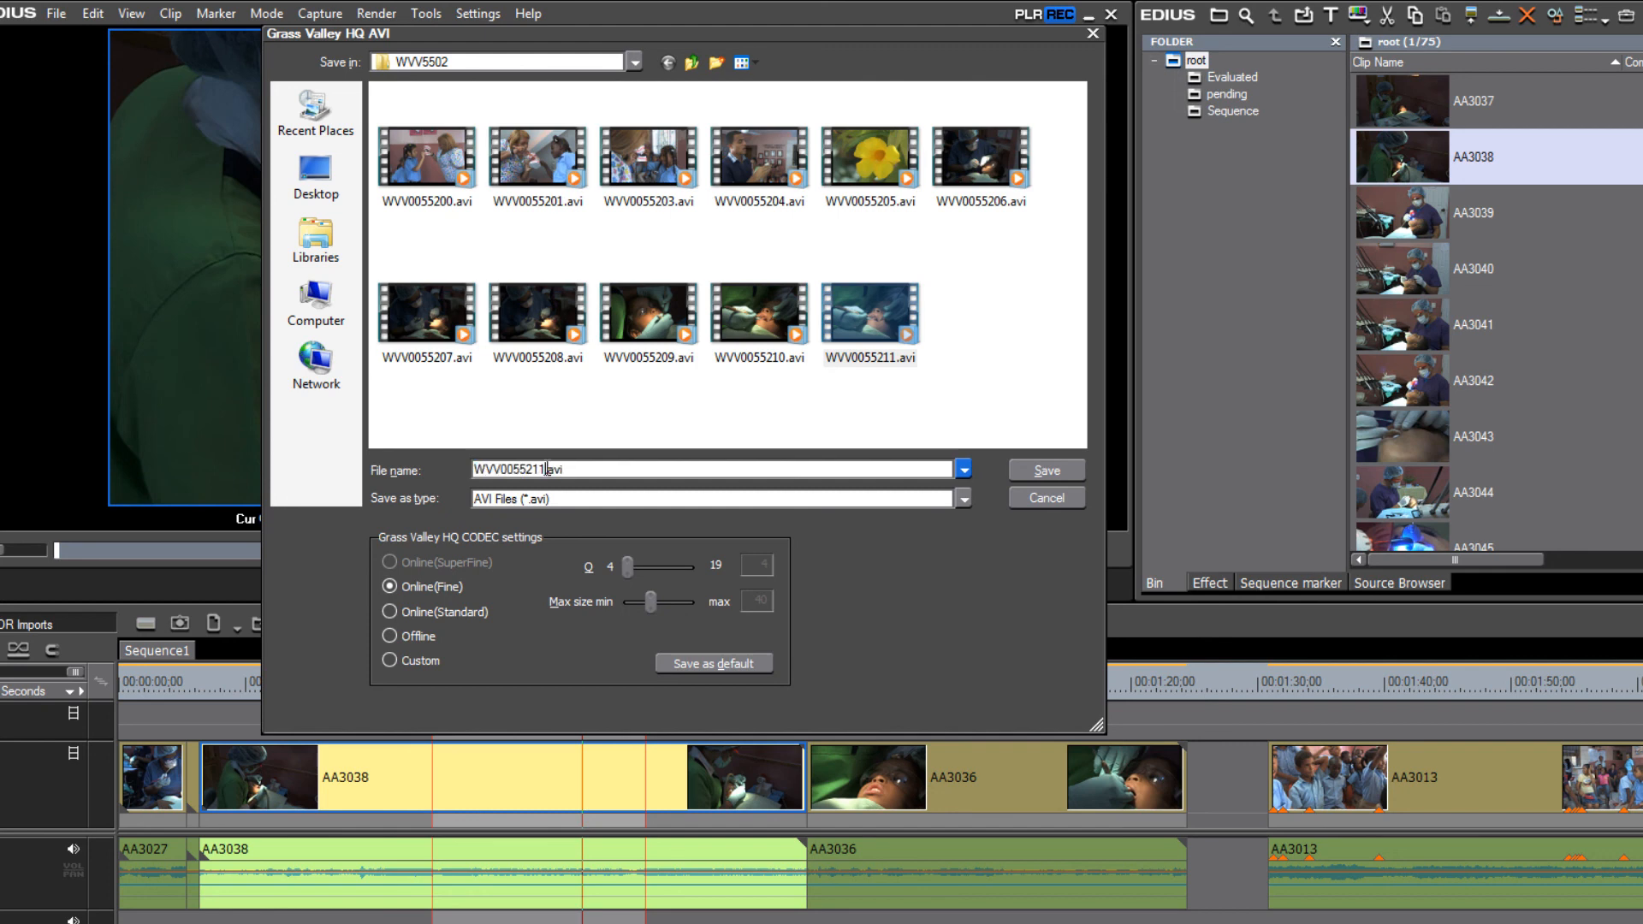
pyautogui.press('BackSpace')
pyautogui.write('2')
pyautogui.click(1060, 470)
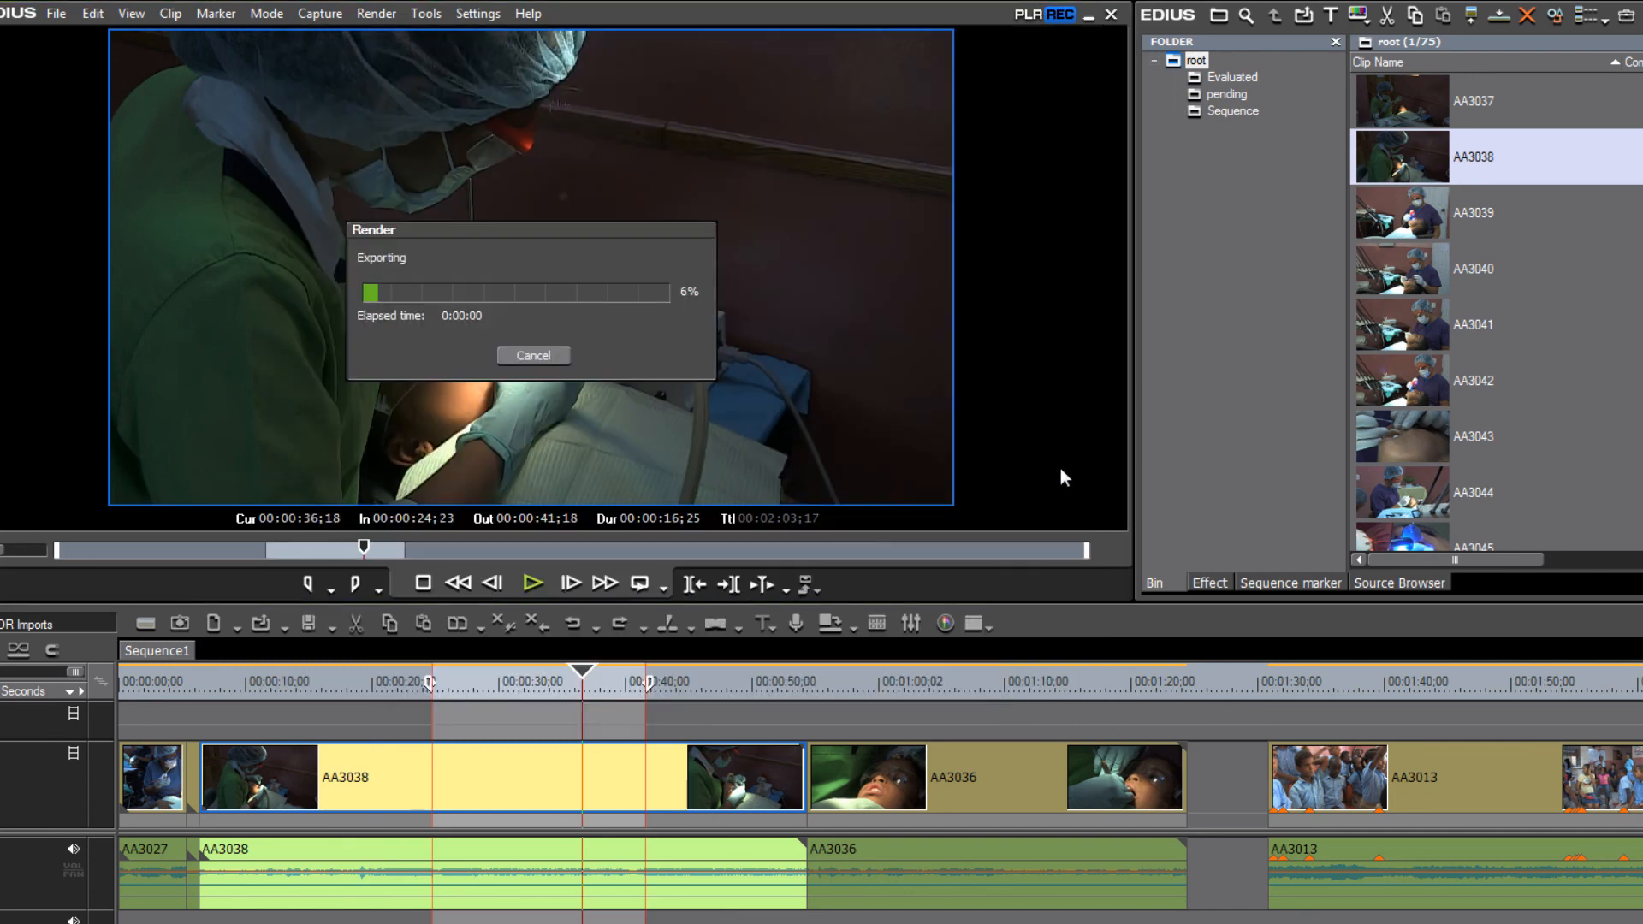